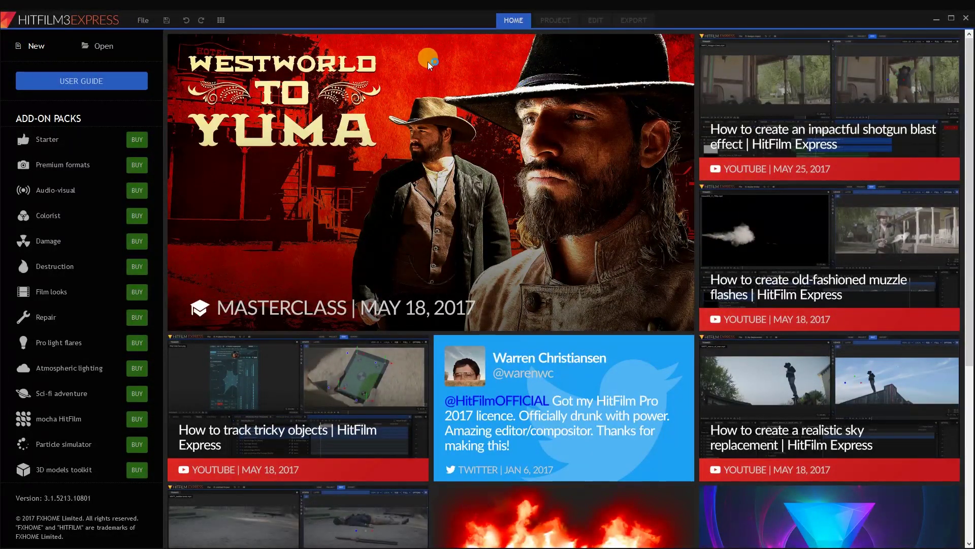
- Create a new project from the 1080p Full HD @ 24 fps template
{"action": "key", "text": "ctrl+n"}
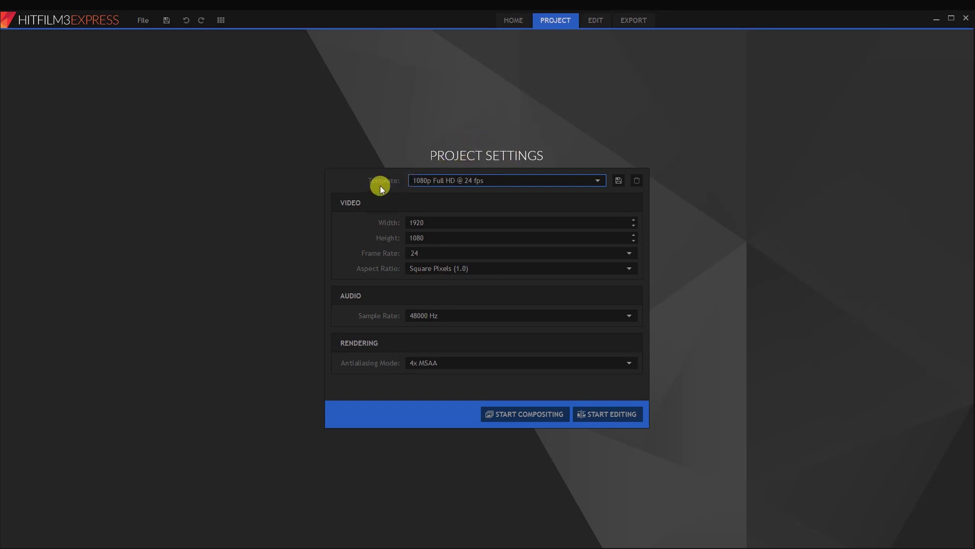
{"action": "left_click", "coordinate": [462, 181]}
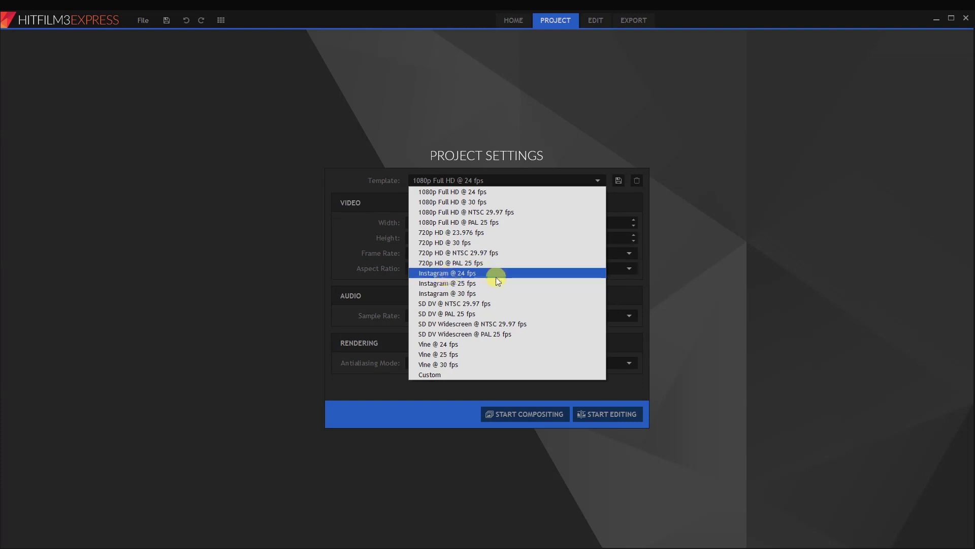
{"action": "left_click", "coordinate": [461, 191]}
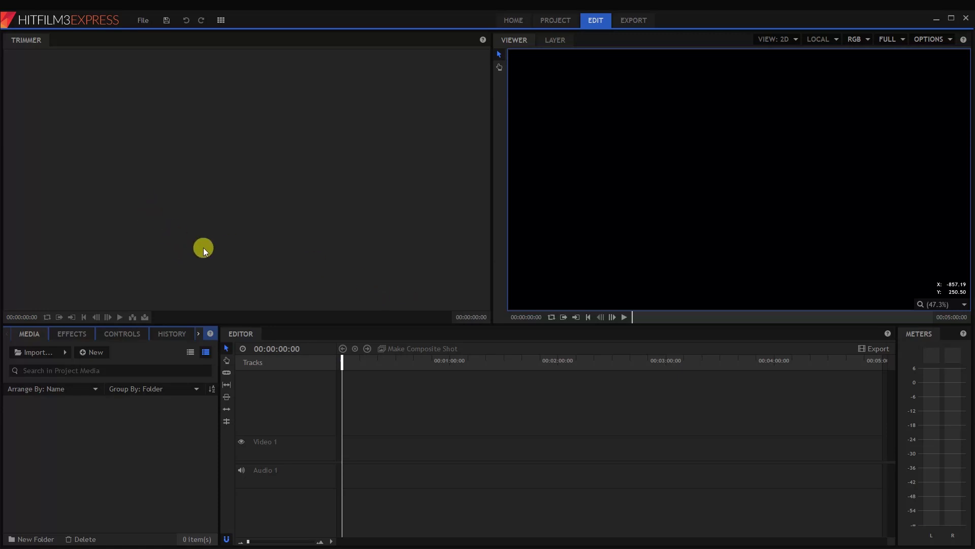
- Import Video.mp4 and set its Trimmer in point at about 00;00;08;00
{"action": "left_click", "coordinate": [53, 353]}
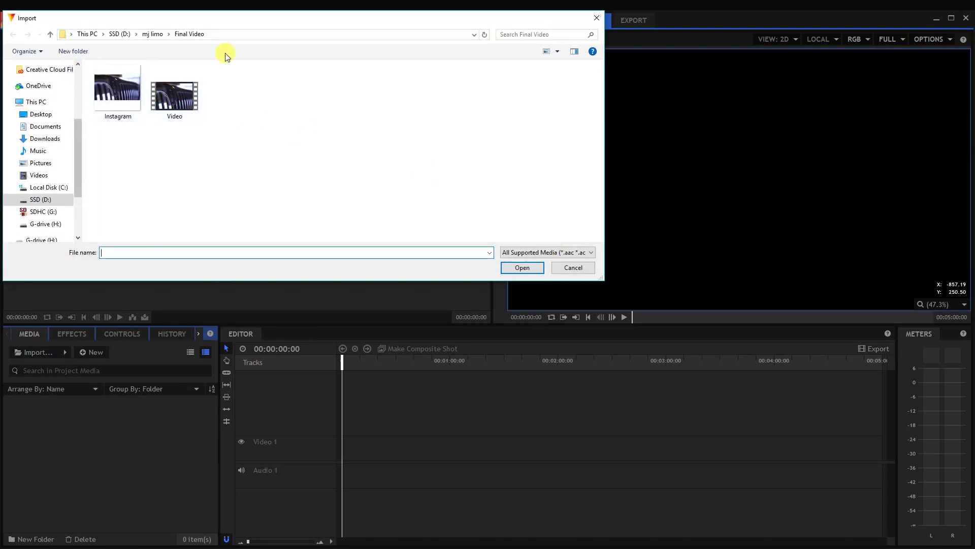
{"action": "double_click", "coordinate": [177, 94]}
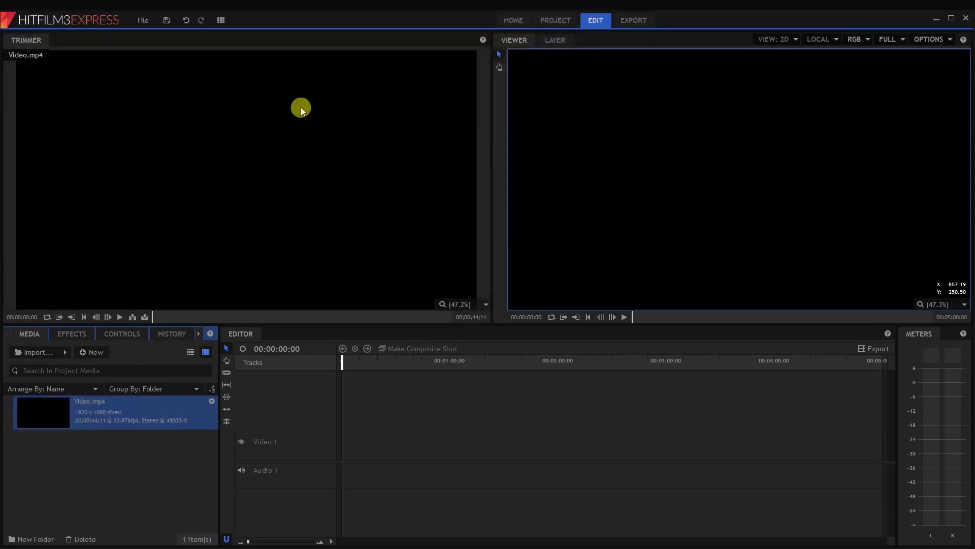
{"action": "left_click_drag", "start_coordinate": [153, 317], "coordinate": [184, 318]}
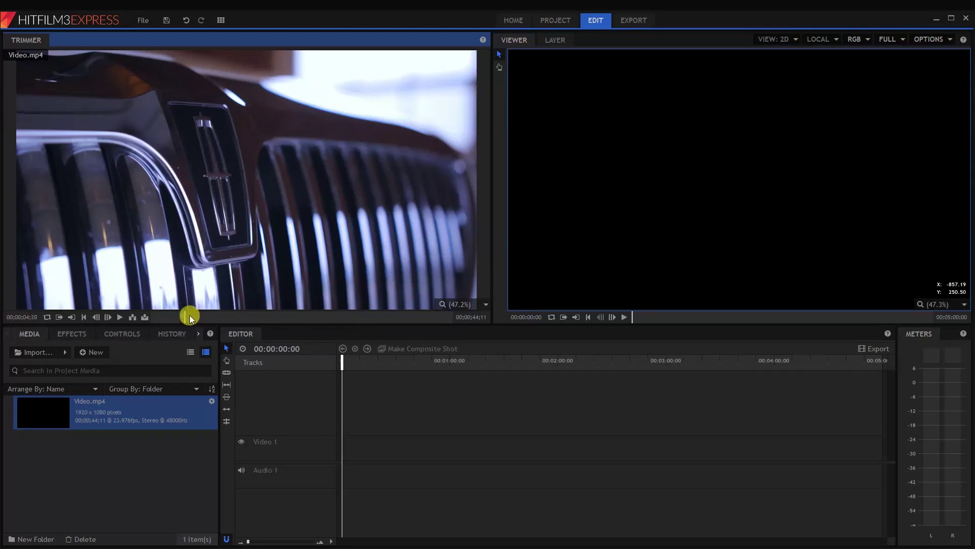
{"action": "left_click", "coordinate": [206, 318]}
{"action": "left_click", "coordinate": [205, 318]}
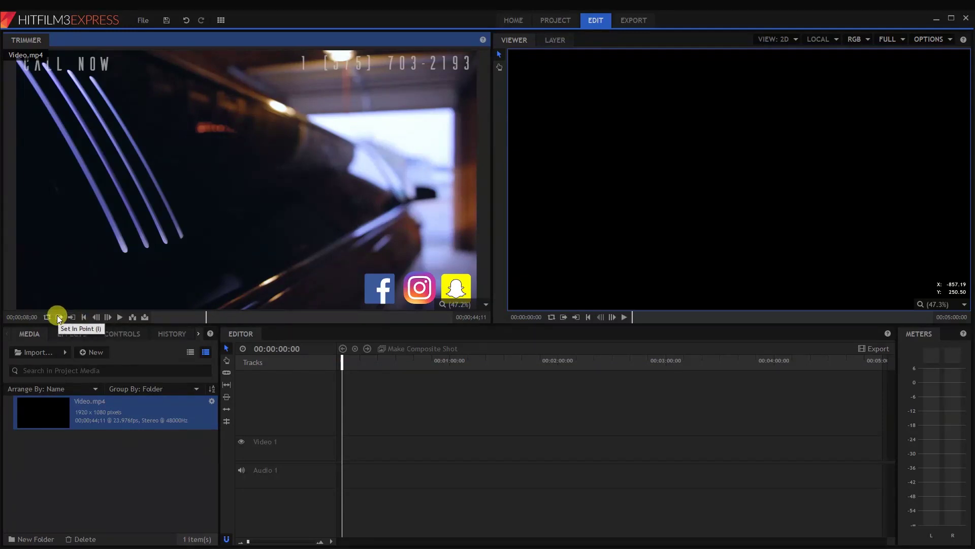
{"action": "left_click", "coordinate": [59, 318]}
- Preview the footage after the in point and drag the trimmed clip onto the timeline
{"action": "left_click", "coordinate": [209, 318]}
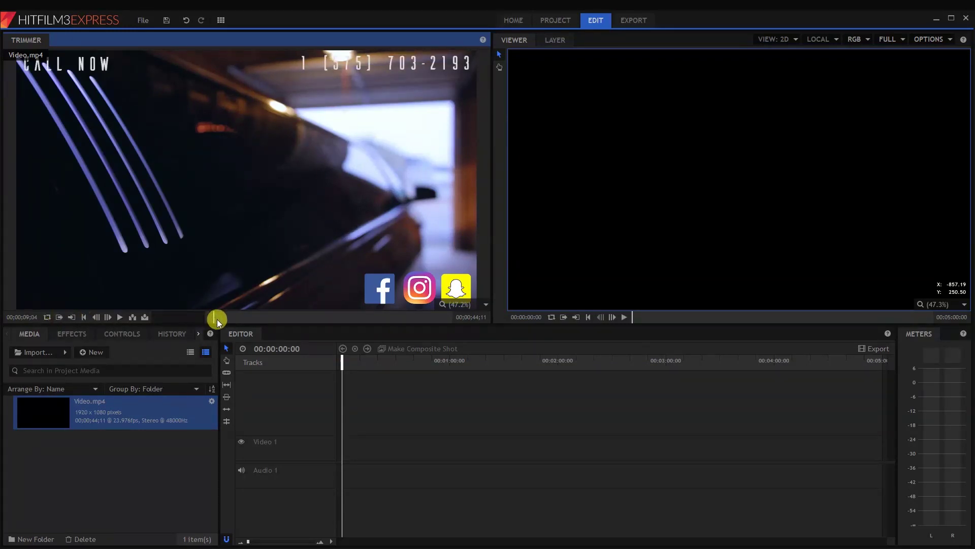
{"action": "left_click_drag", "start_coordinate": [218, 319], "coordinate": [218, 194]}
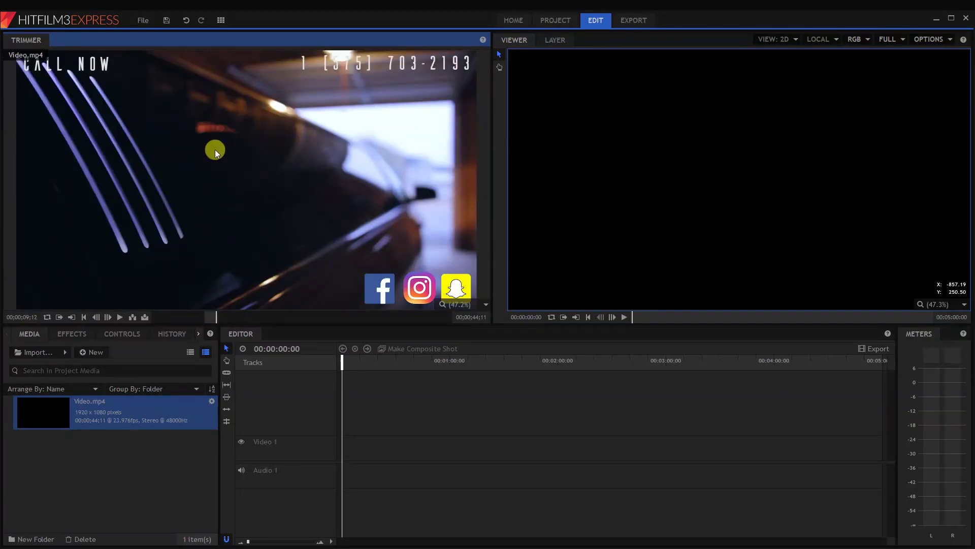
{"action": "left_click_drag", "start_coordinate": [211, 156], "coordinate": [343, 460]}
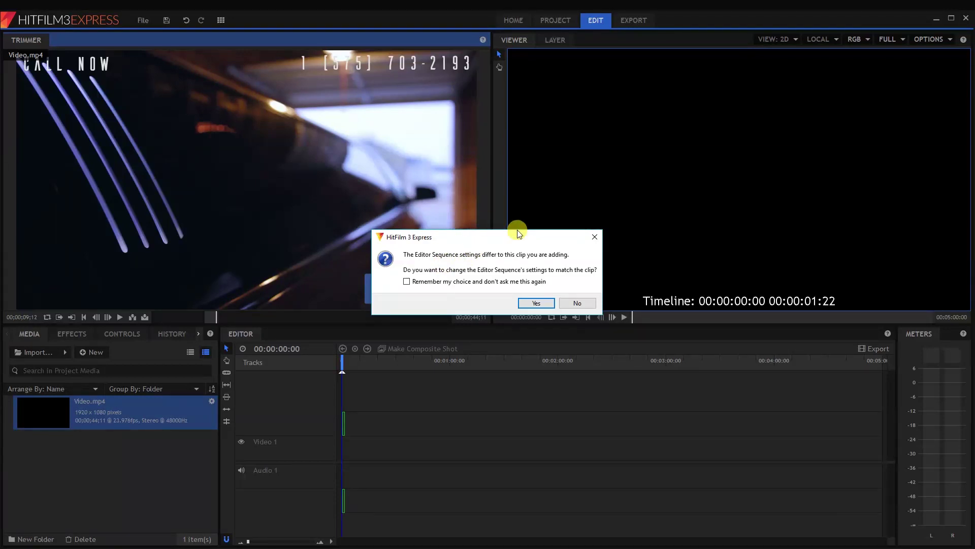
- Keep the sequence's existing settings and zoom the timeline out to show the whole clip
{"action": "left_click", "coordinate": [577, 303]}
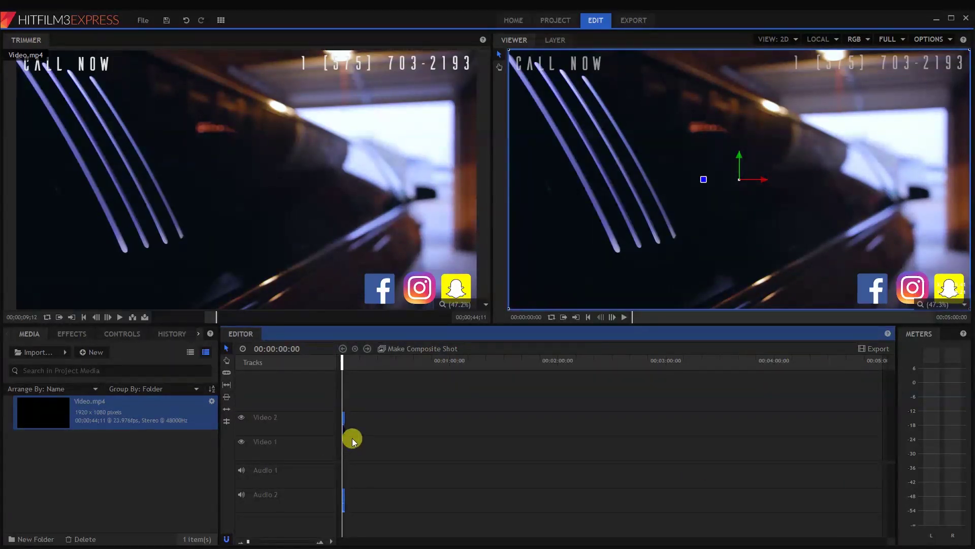
{"action": "scroll", "coordinate": [343, 439], "scroll_direction": "up", "scroll_amount": 15}
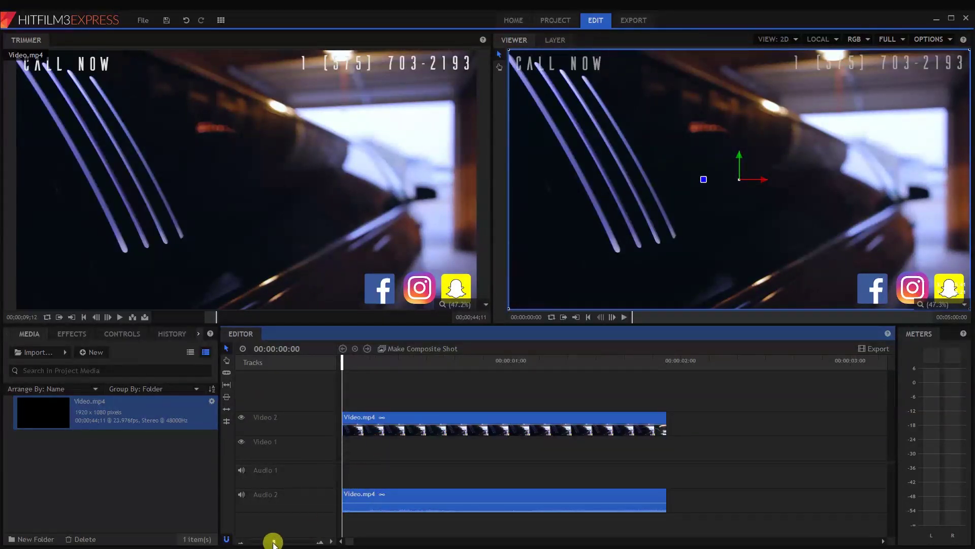
{"action": "mouse_move", "coordinate": [273, 542]}
{"action": "left_mouse_down"}
{"action": "mouse_move", "coordinate": [246, 537]}
{"action": "mouse_move", "coordinate": [280, 543]}
{"action": "left_mouse_up"}
{"action": "left_click_drag", "start_coordinate": [379, 361], "coordinate": [342, 363]}
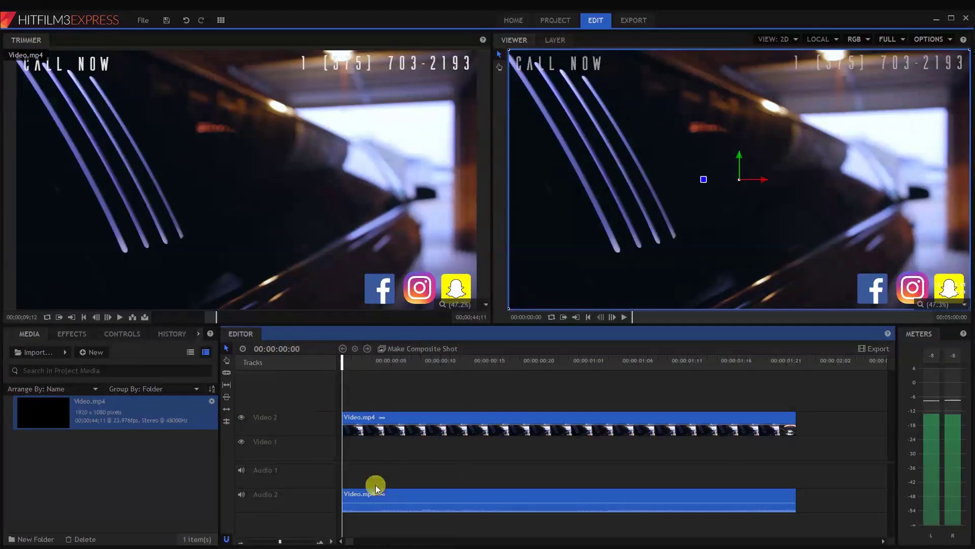
- Mute the Audio 2 track and play the clip back, returning to the start
{"action": "left_click", "coordinate": [241, 496]}
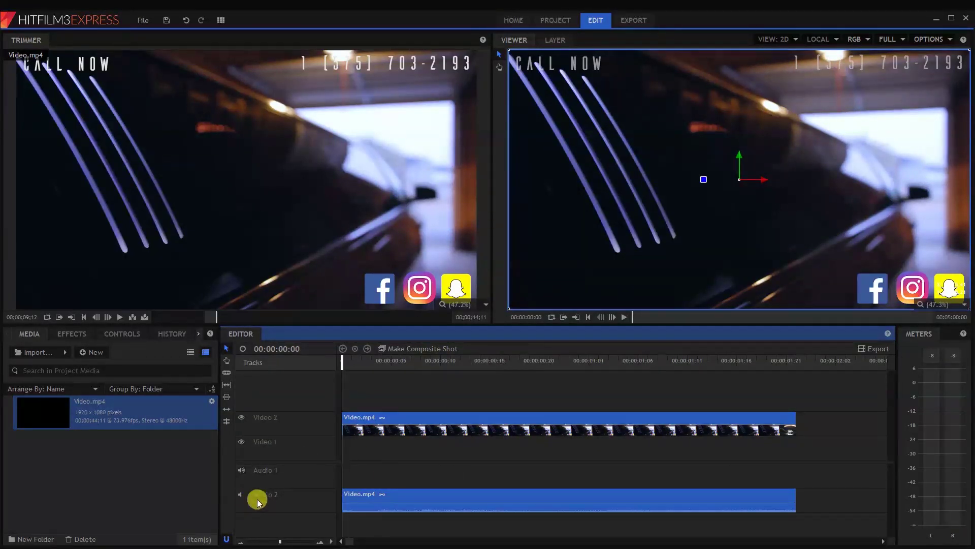
{"action": "key", "text": "space"}
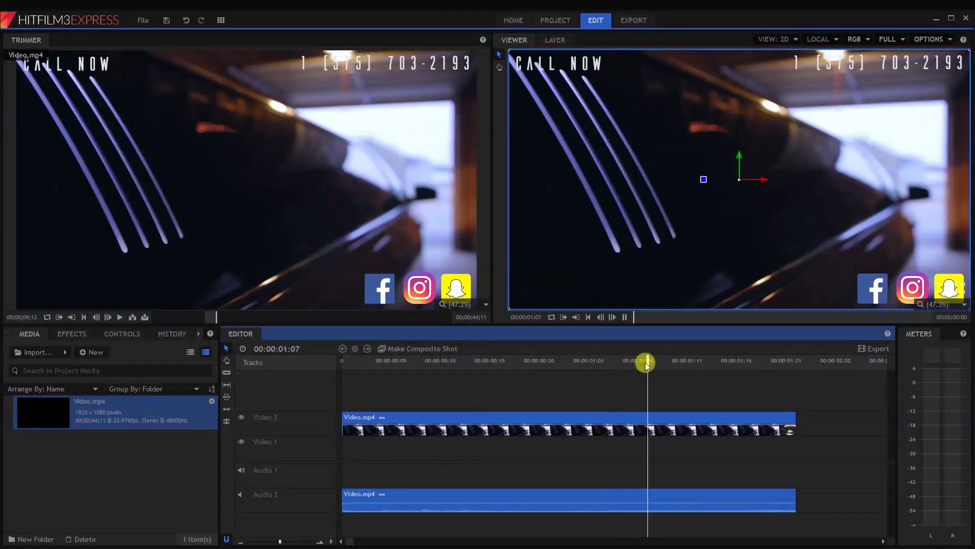
{"action": "left_click", "coordinate": [648, 363]}
{"action": "key", "text": "Home"}
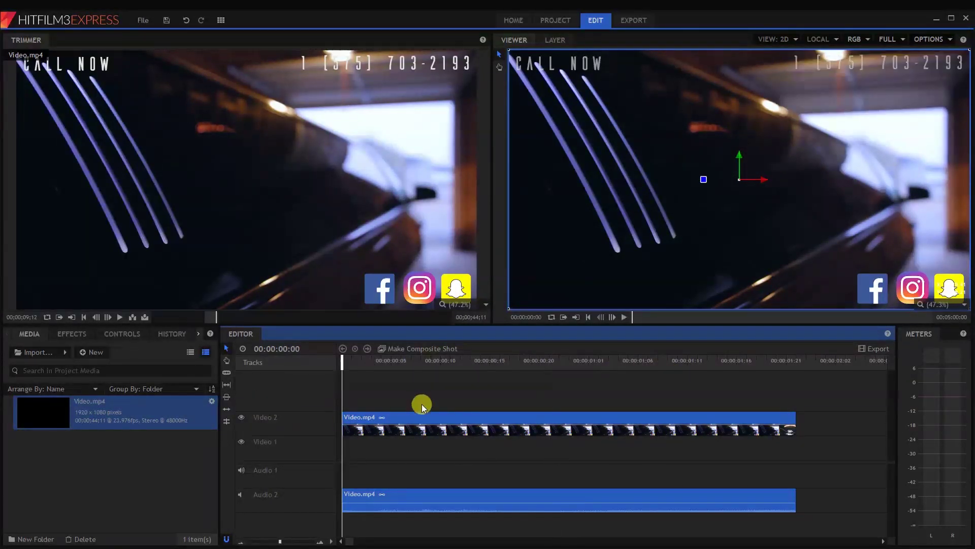
- Unlink the clip's audio from its video and delete the Audio 2 clip
{"action": "right_click", "coordinate": [415, 421]}
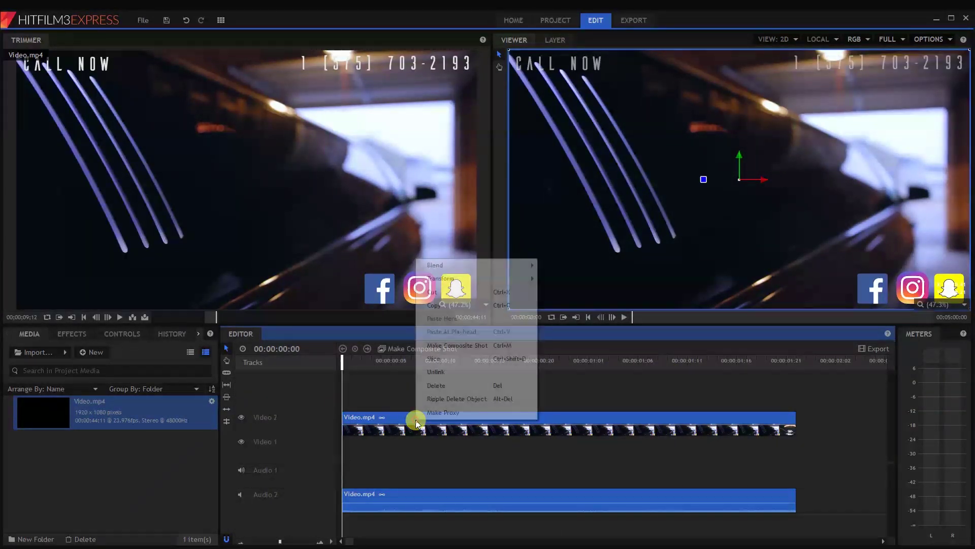
{"action": "left_click", "coordinate": [432, 384]}
{"action": "left_click", "coordinate": [395, 496]}
{"action": "left_click", "coordinate": [389, 418]}
{"action": "left_click", "coordinate": [388, 483]}
{"action": "left_click", "coordinate": [385, 424]}
{"action": "left_click", "coordinate": [381, 518]}
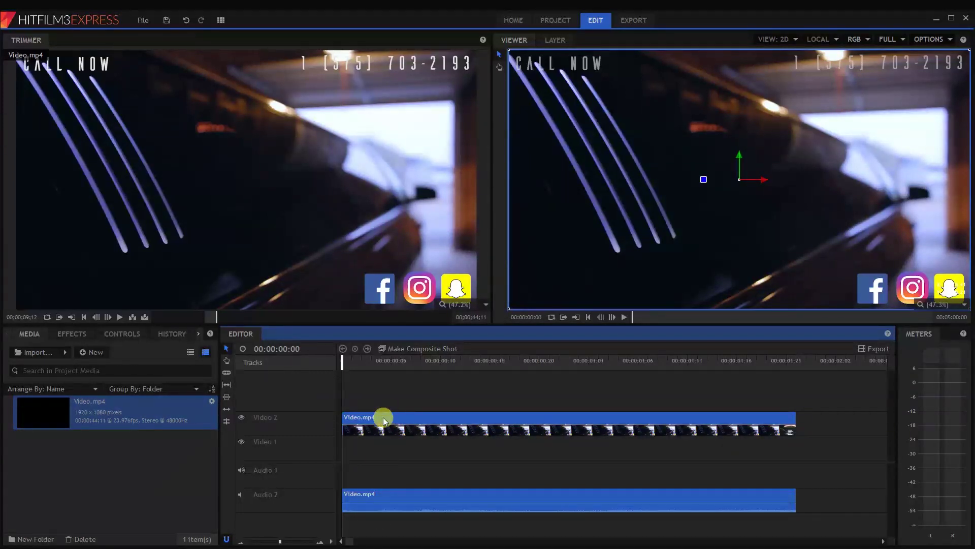
{"action": "left_click", "coordinate": [376, 498]}
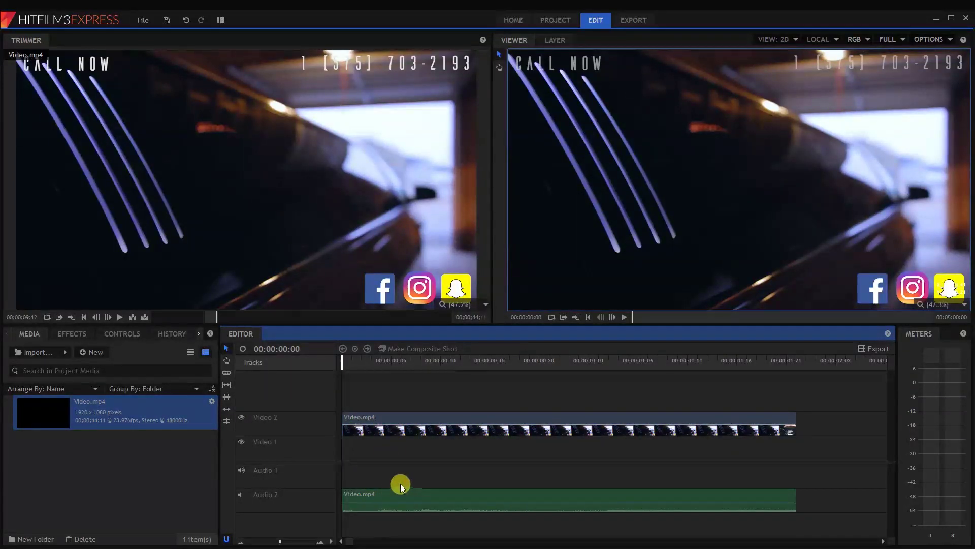
{"action": "left_click", "coordinate": [386, 507]}
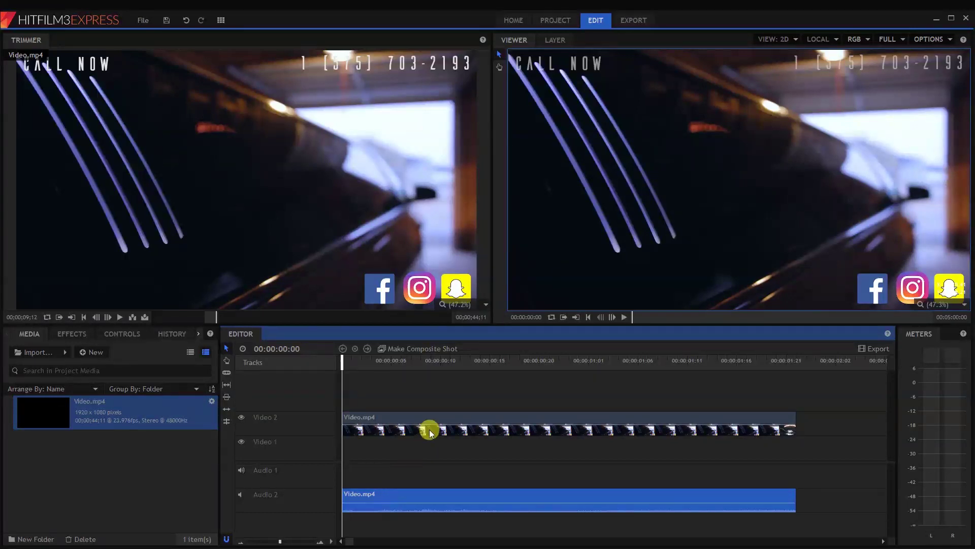
{"action": "key", "text": "Delete"}
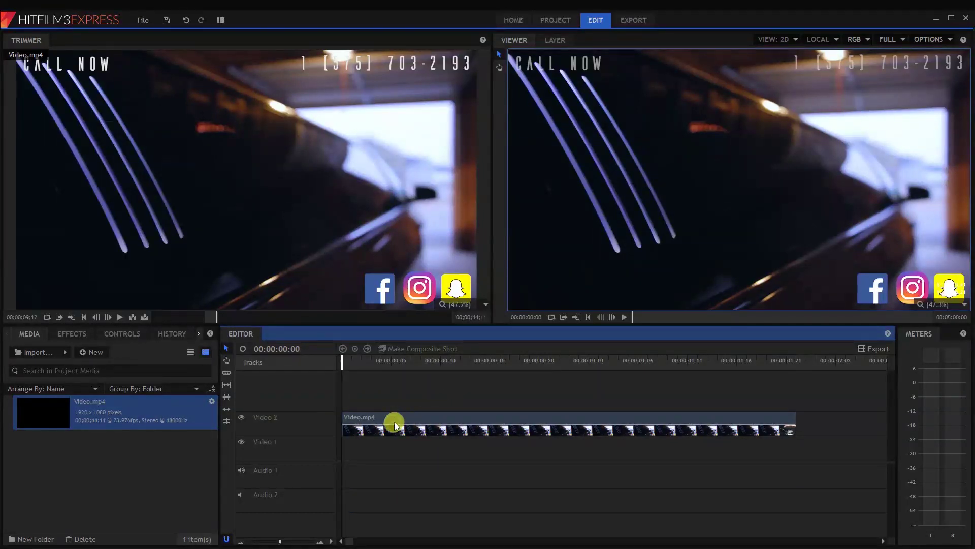
- Select the remaining video clip and scrub to preview it about one second in
{"action": "left_click", "coordinate": [392, 422]}
{"action": "left_click_drag", "start_coordinate": [380, 363], "coordinate": [194, 398]}
{"action": "scroll", "coordinate": [420, 377], "scroll_direction": "down", "scroll_amount": 2}
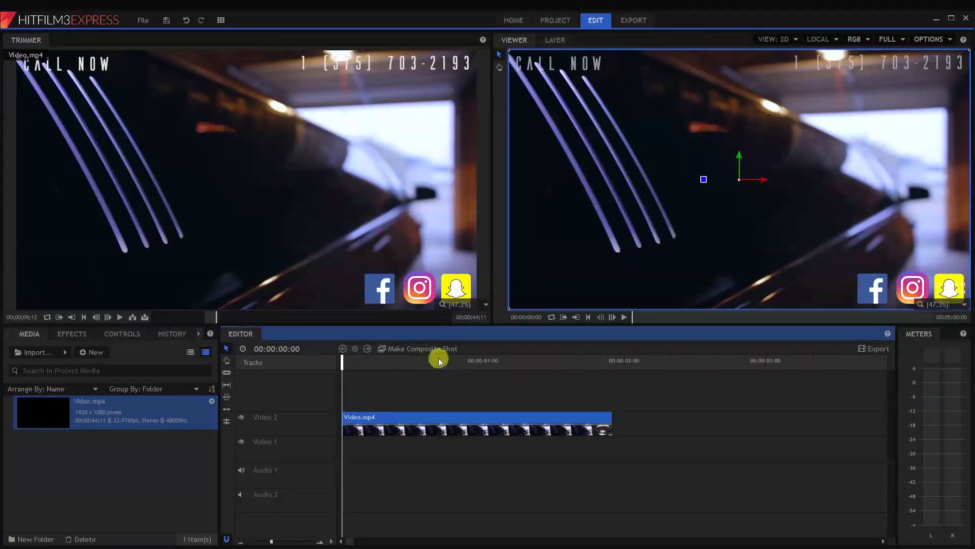
- Apply Brightness & Contrast from Color Correction to Video.mp4 and raise its Brightness
{"action": "left_click_drag", "start_coordinate": [370, 359], "coordinate": [297, 362]}
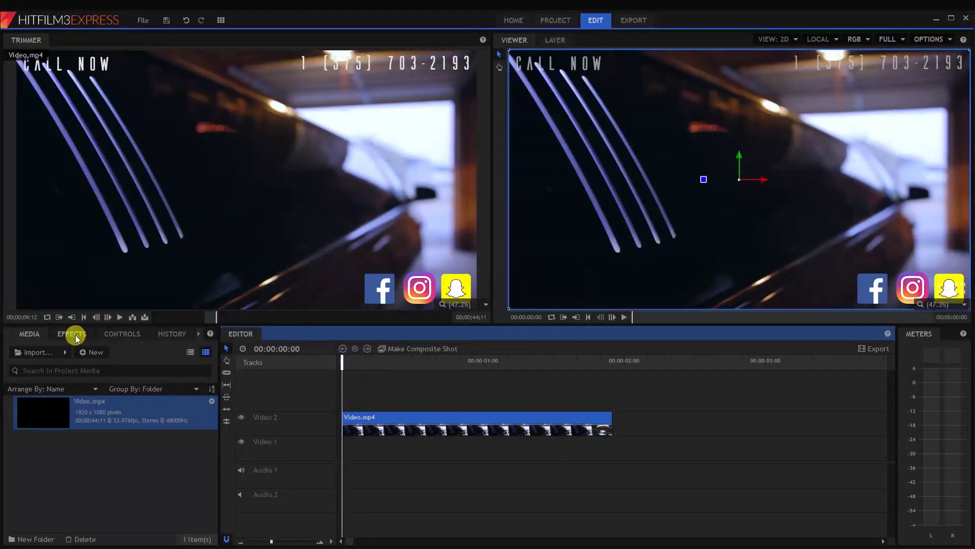
{"action": "left_click", "coordinate": [74, 335]}
{"action": "scroll", "coordinate": [71, 391], "scroll_direction": "down", "scroll_amount": 3}
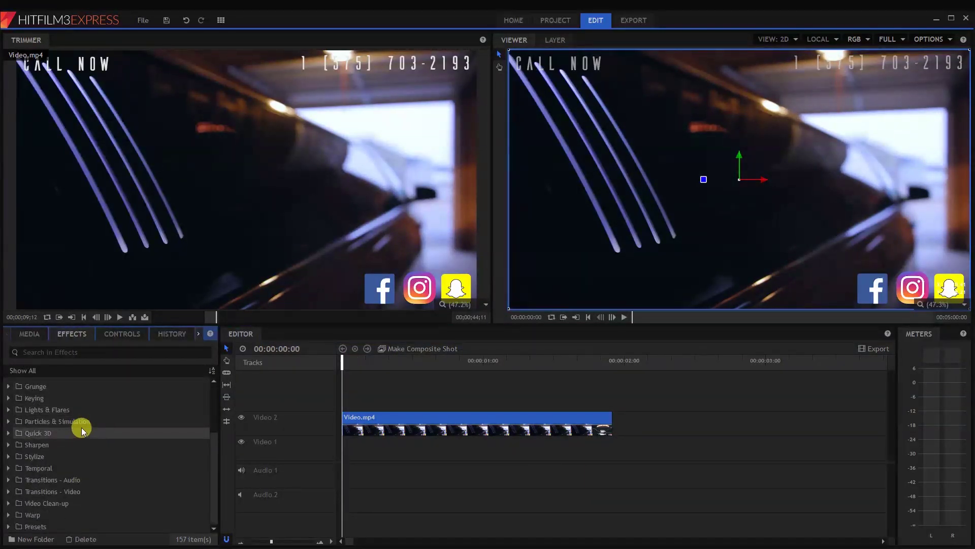
{"action": "scroll", "coordinate": [84, 432], "scroll_direction": "up", "scroll_amount": 3}
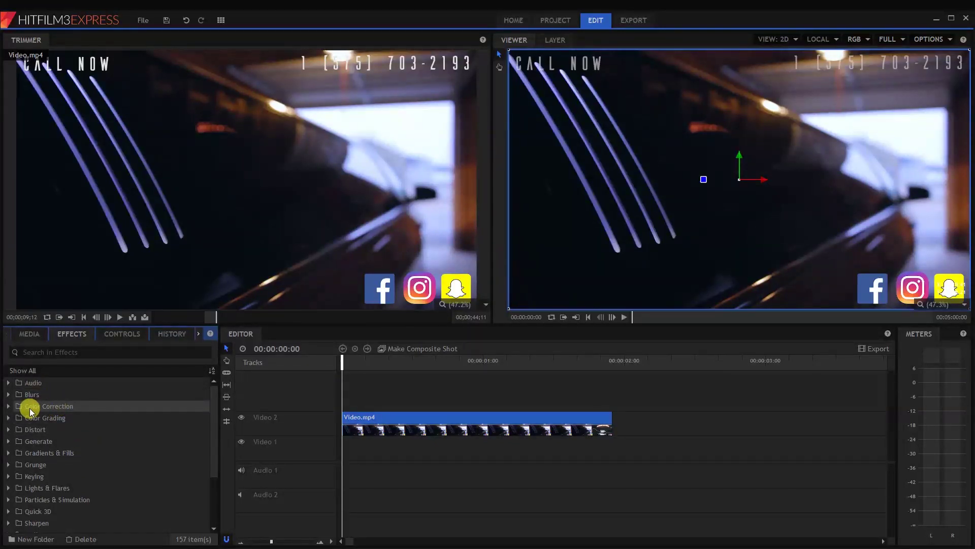
{"action": "double_click", "coordinate": [59, 406]}
{"action": "scroll", "coordinate": [38, 414], "scroll_direction": "down", "scroll_amount": 1}
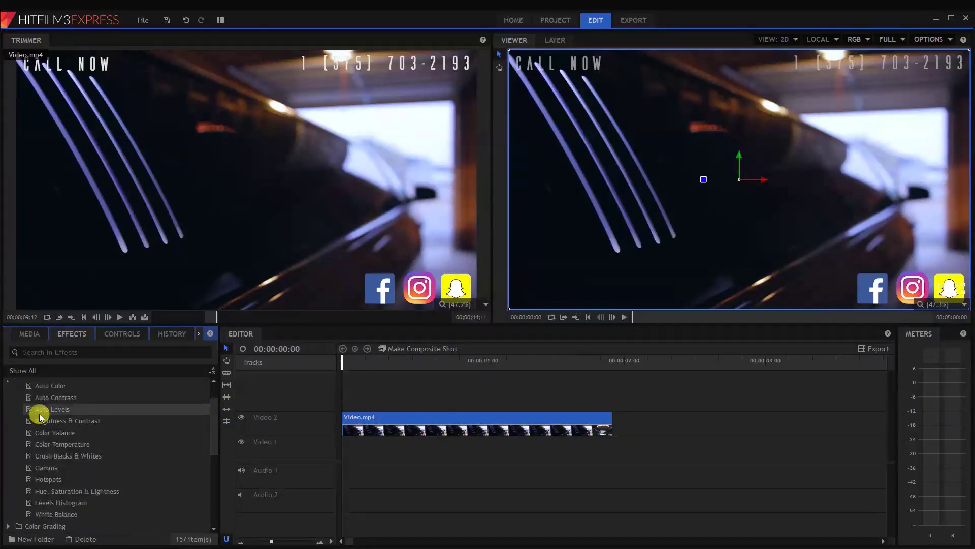
{"action": "left_click", "coordinate": [44, 422]}
{"action": "left_click_drag", "start_coordinate": [47, 422], "coordinate": [417, 427]}
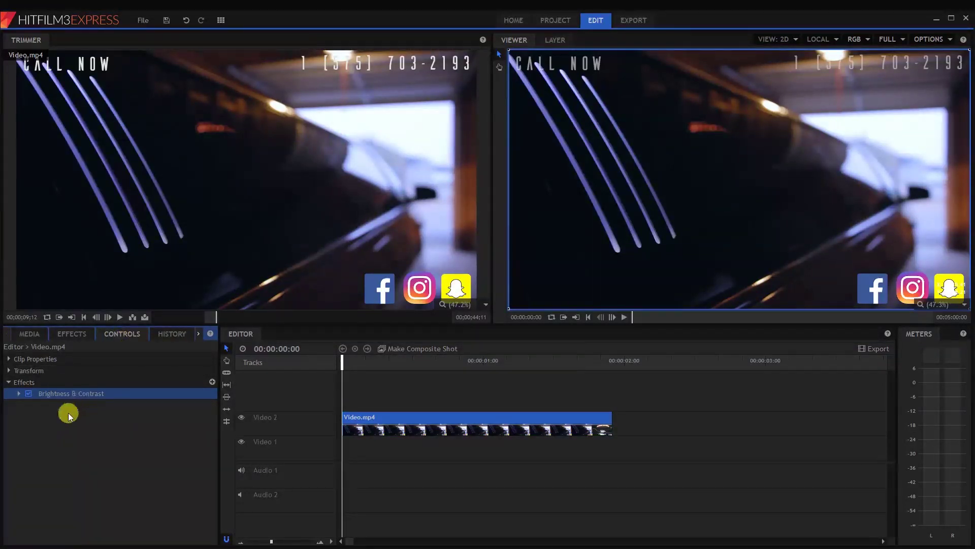
{"action": "left_click", "coordinate": [20, 394]}
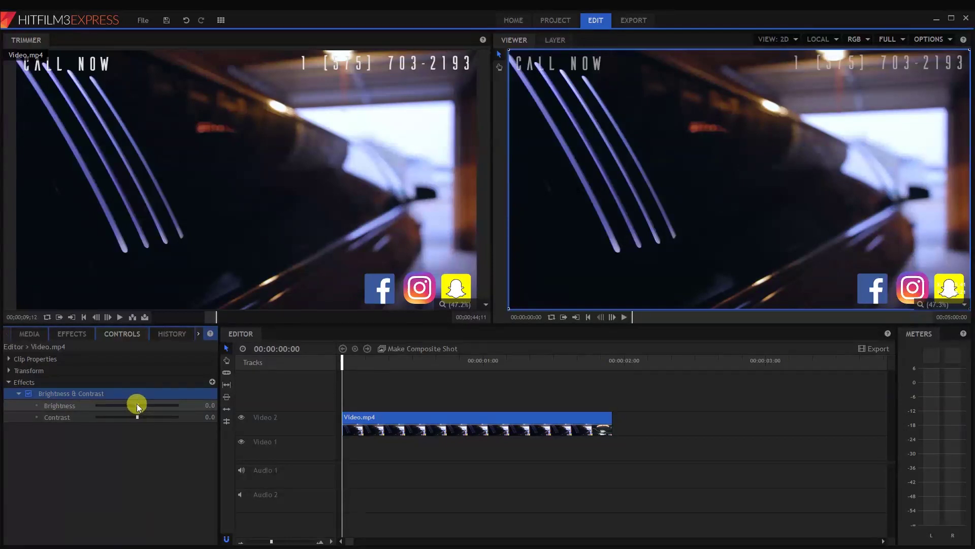
{"action": "mouse_move", "coordinate": [137, 405]}
{"action": "left_mouse_down"}
{"action": "mouse_move", "coordinate": [149, 407]}
{"action": "mouse_move", "coordinate": [135, 403]}
{"action": "mouse_move", "coordinate": [150, 419]}
{"action": "mouse_move", "coordinate": [126, 415]}
{"action": "mouse_move", "coordinate": [142, 407]}
{"action": "left_mouse_up"}
- Apply Hue Colorize from Color Grading to the clip, shifting the hue toward teal and lowering strength
{"action": "left_click", "coordinate": [70, 336]}
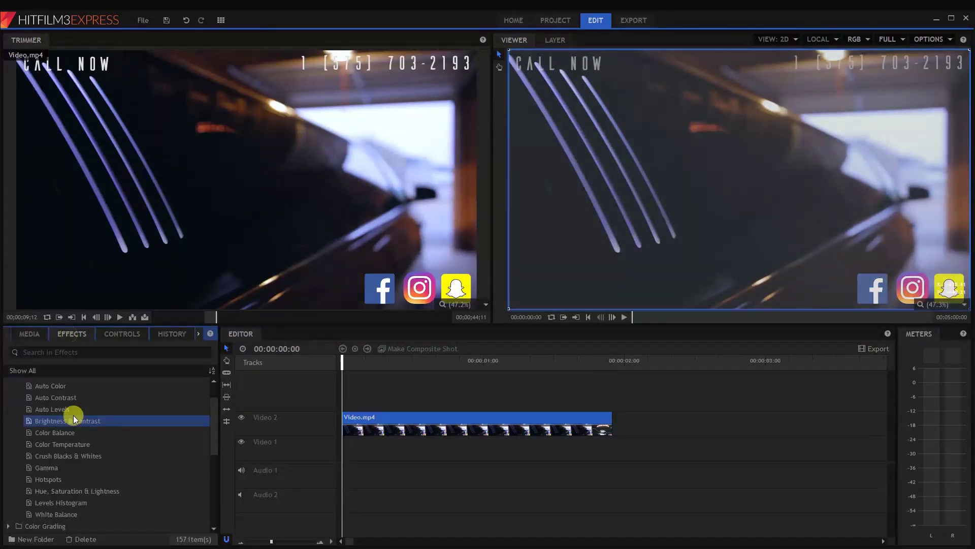
{"action": "scroll", "coordinate": [73, 416], "scroll_direction": "down", "scroll_amount": 1}
{"action": "scroll", "coordinate": [66, 432], "scroll_direction": "up", "scroll_amount": 1}
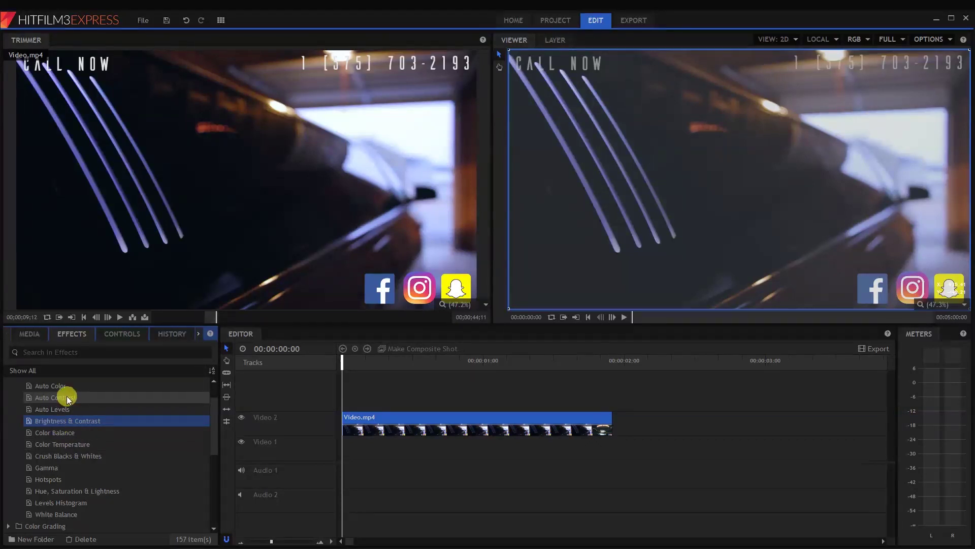
{"action": "scroll", "coordinate": [66, 395], "scroll_direction": "up", "scroll_amount": 1}
{"action": "left_click", "coordinate": [9, 406]}
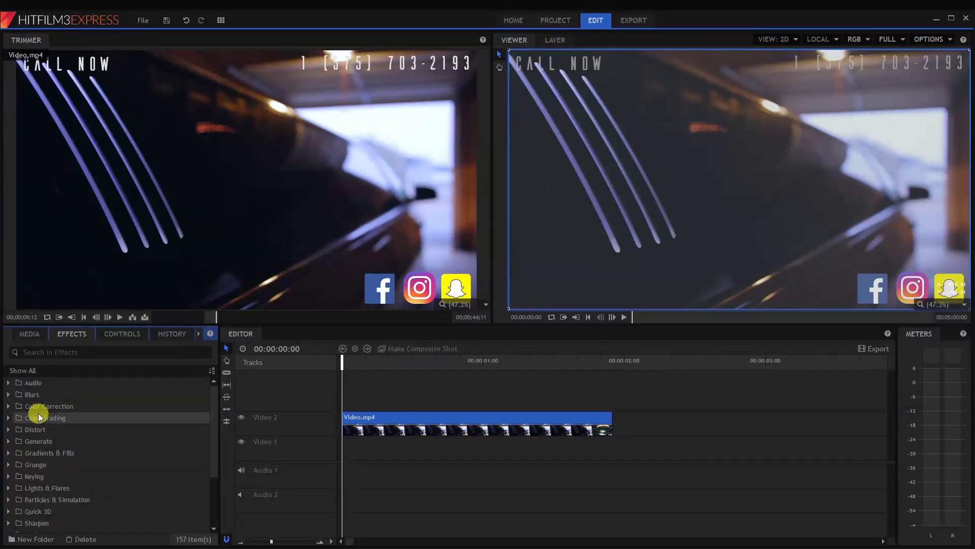
{"action": "left_click", "coordinate": [7, 418]}
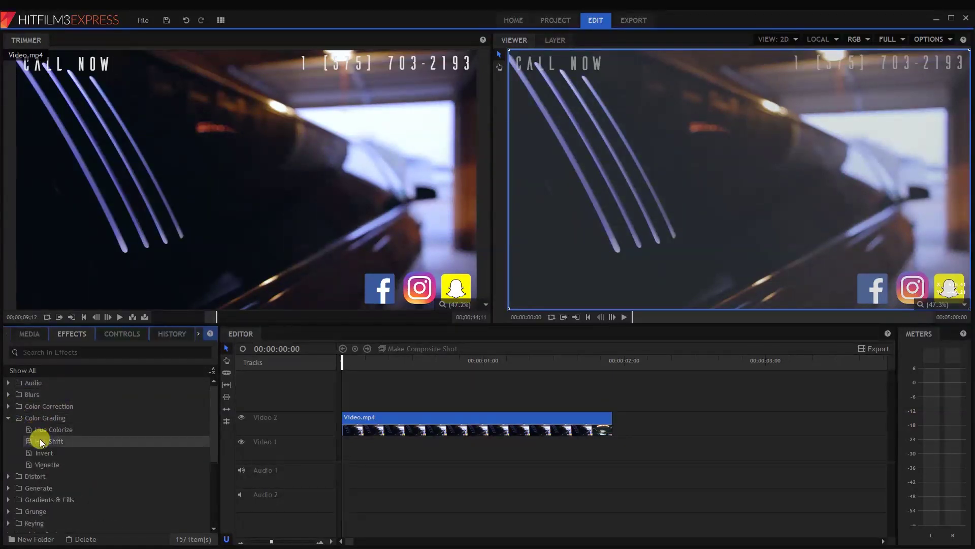
{"action": "left_click_drag", "start_coordinate": [53, 433], "coordinate": [418, 421]}
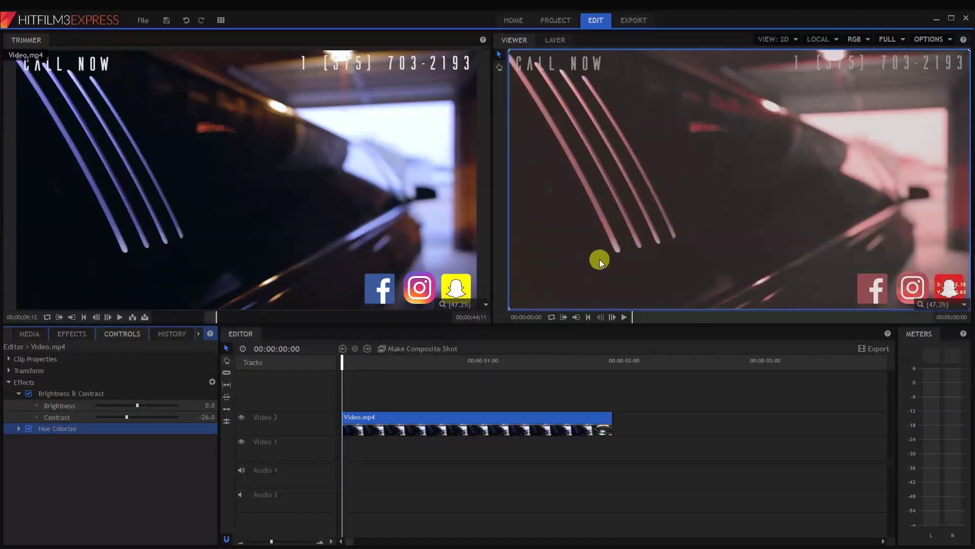
{"action": "left_click", "coordinate": [19, 428]}
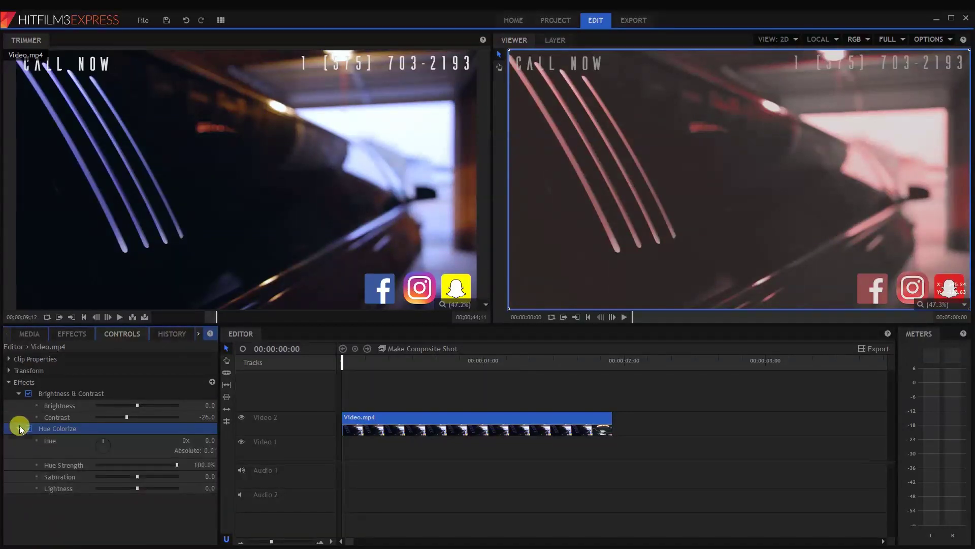
{"action": "mouse_move", "coordinate": [102, 447]}
{"action": "left_mouse_down"}
{"action": "mouse_move", "coordinate": [105, 458]}
{"action": "mouse_move", "coordinate": [101, 449]}
{"action": "left_mouse_up"}
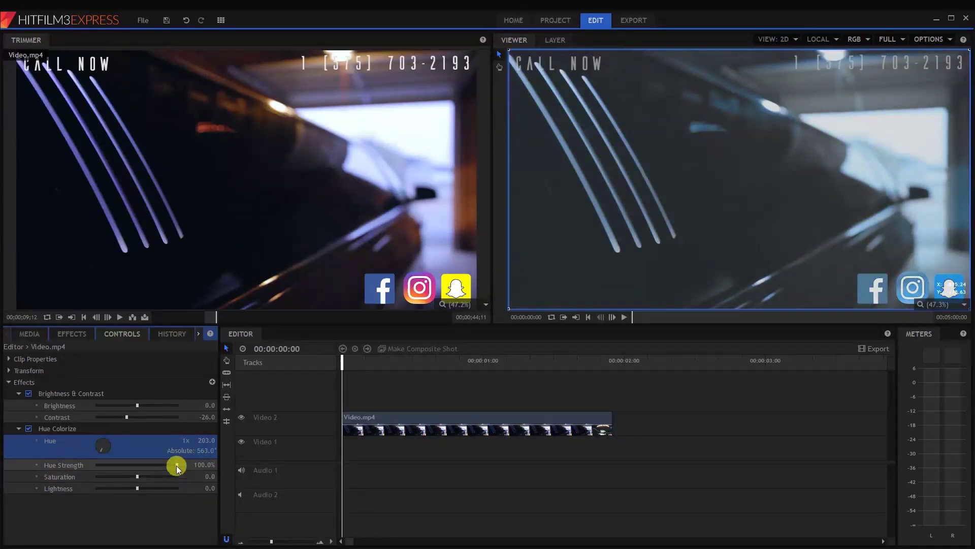
{"action": "left_click_drag", "start_coordinate": [176, 465], "coordinate": [126, 486]}
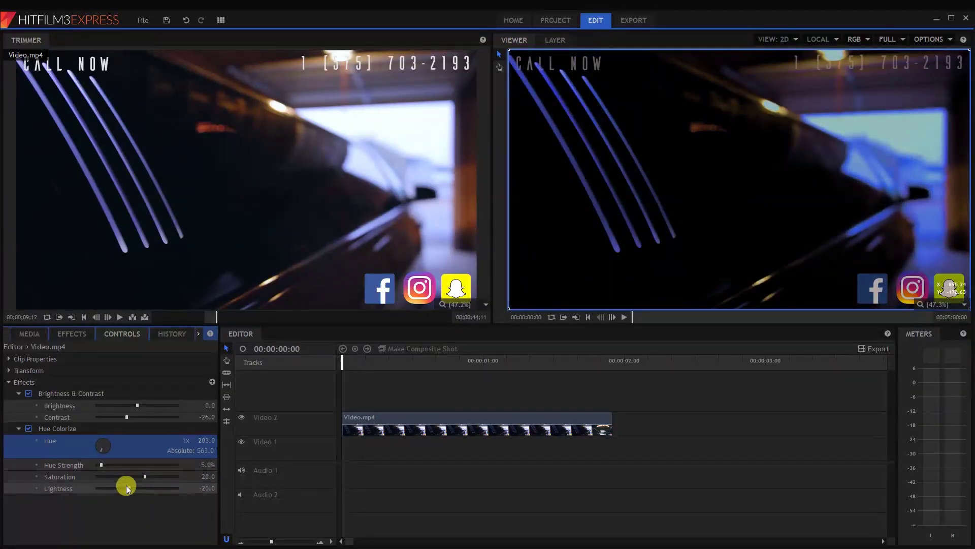
{"action": "left_click", "coordinate": [18, 429]}
{"action": "left_click", "coordinate": [18, 393]}
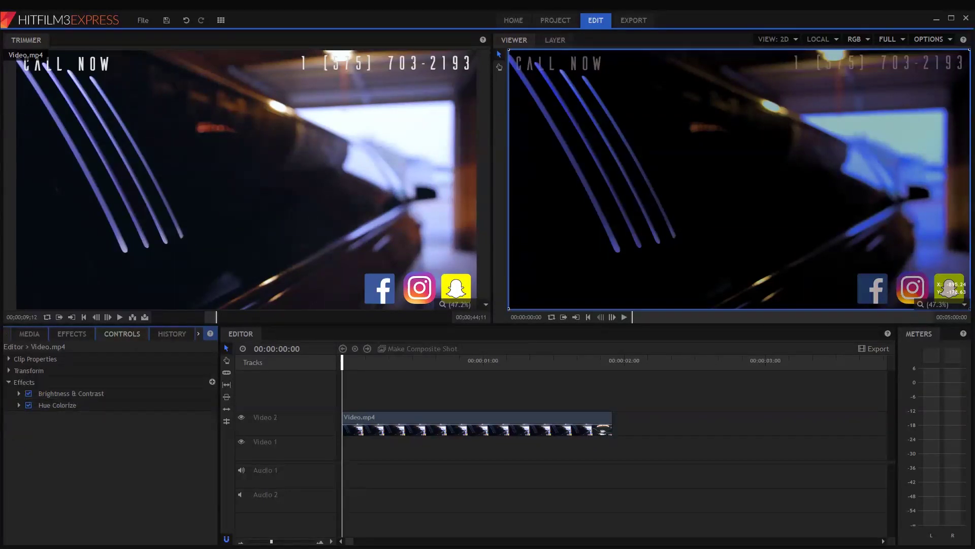
{"action": "left_click", "coordinate": [58, 332]}
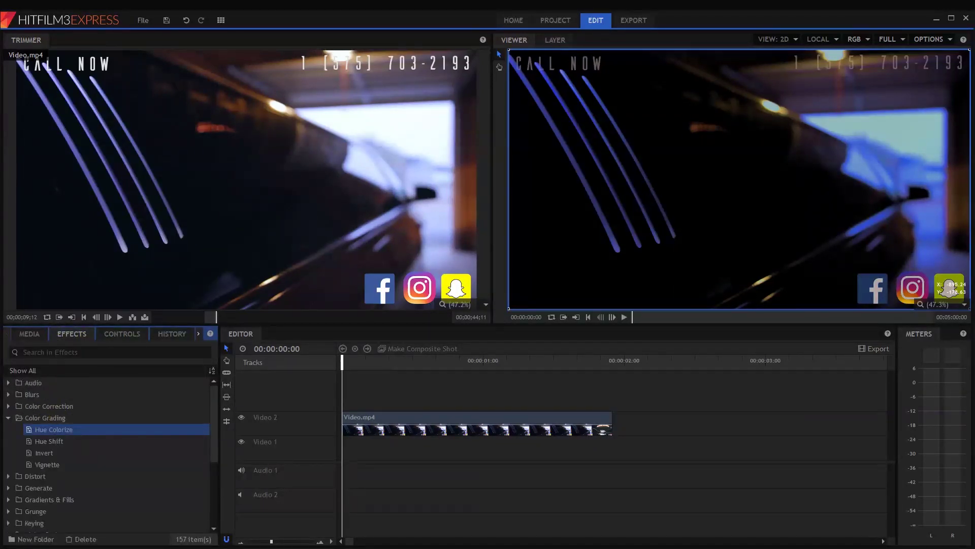
{"action": "left_click", "coordinate": [8, 418]}
{"action": "scroll", "coordinate": [46, 421], "scroll_direction": "down", "scroll_amount": 3}
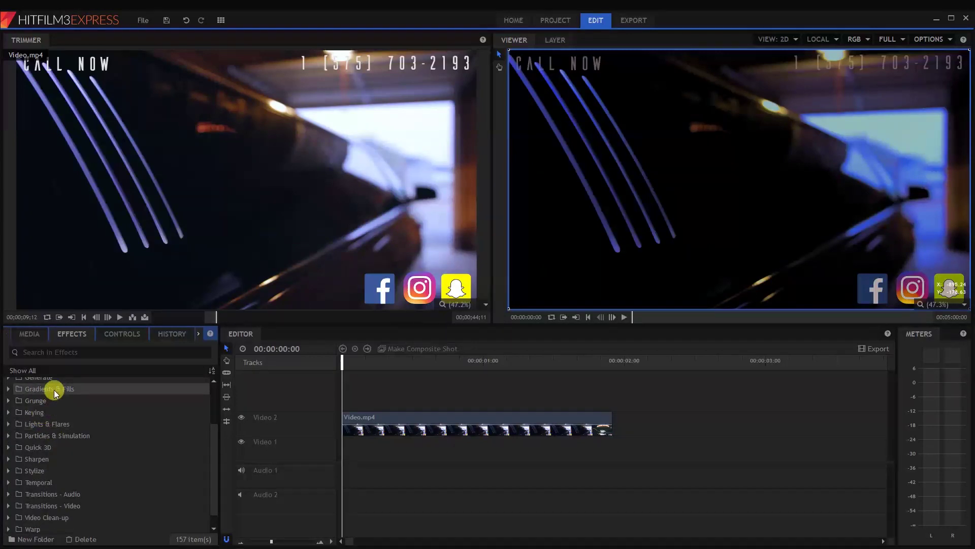
{"action": "left_click", "coordinate": [8, 401]}
{"action": "left_click_drag", "start_coordinate": [40, 411], "coordinate": [402, 419]}
{"action": "left_click_drag", "start_coordinate": [350, 370], "coordinate": [279, 342]}
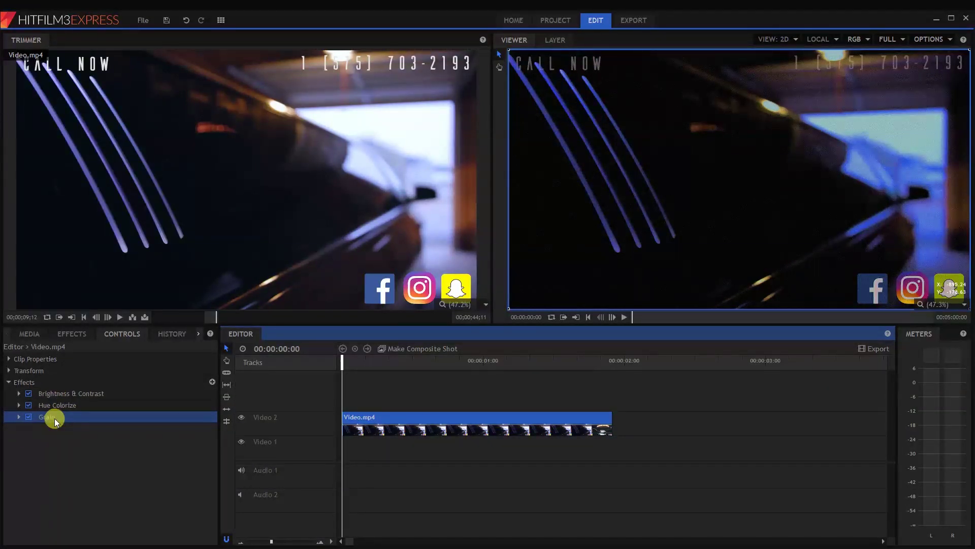
{"action": "key", "text": "Delete"}
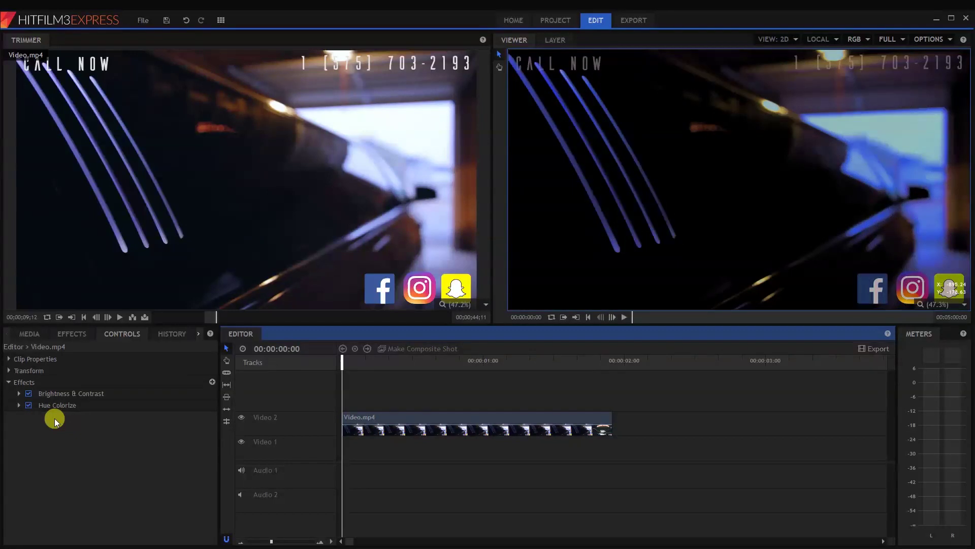
- Open the History panel and browse back through earlier states to Insert Object(s)
{"action": "left_click", "coordinate": [172, 333]}
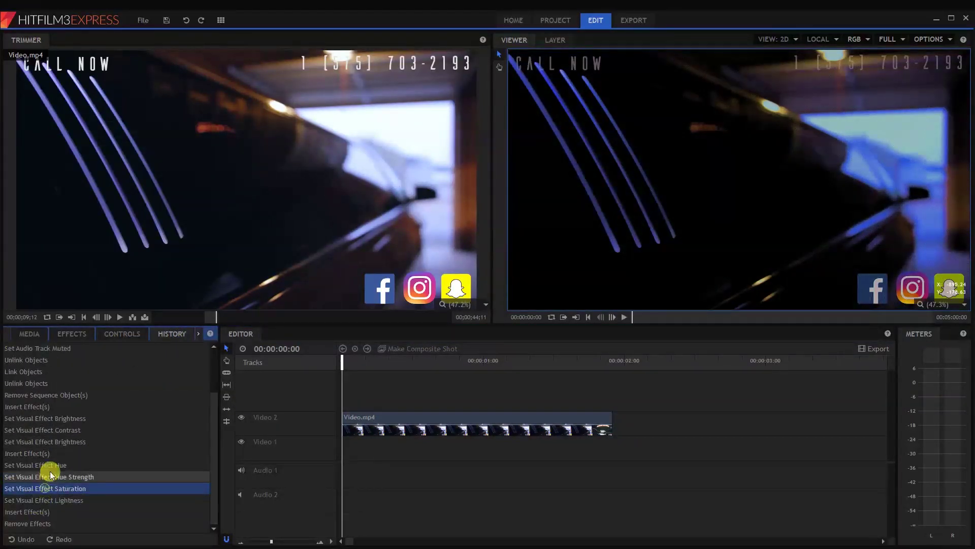
{"action": "left_click", "coordinate": [52, 465]}
{"action": "left_click", "coordinate": [61, 430]}
{"action": "left_click", "coordinate": [62, 406]}
{"action": "left_click", "coordinate": [59, 371]}
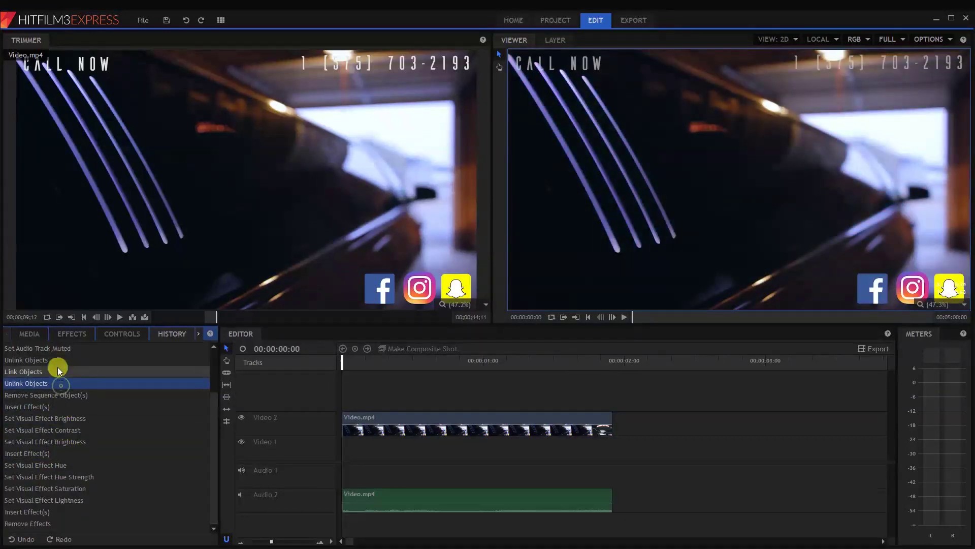
{"action": "scroll", "coordinate": [57, 376], "scroll_direction": "up", "scroll_amount": 2}
{"action": "left_click", "coordinate": [44, 383]}
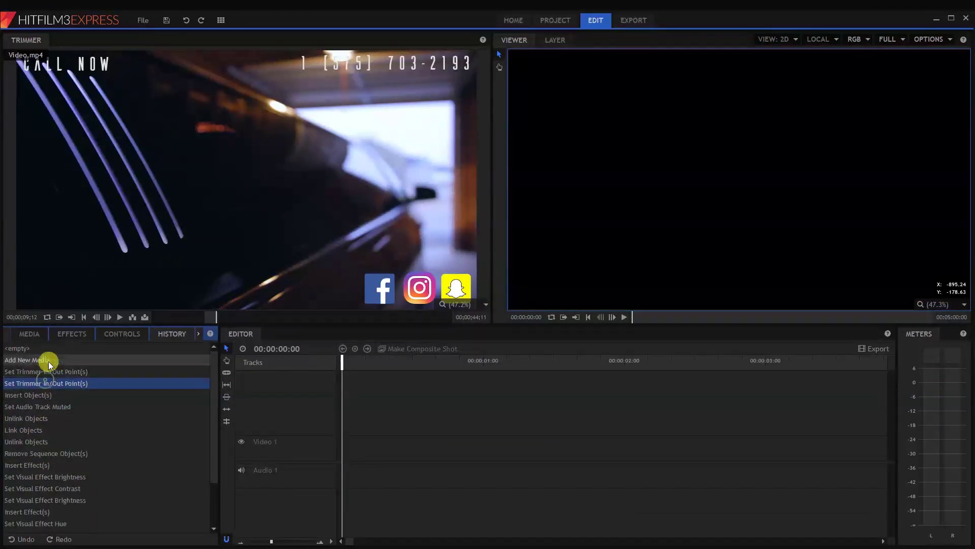
{"action": "key", "text": "Up"}
{"action": "key", "text": "Up"}
{"action": "left_click", "coordinate": [40, 396]}
- Settle the history on the first Insert Effect(s) state, undoing the later contrast and hue changes
{"action": "left_click", "coordinate": [38, 407]}
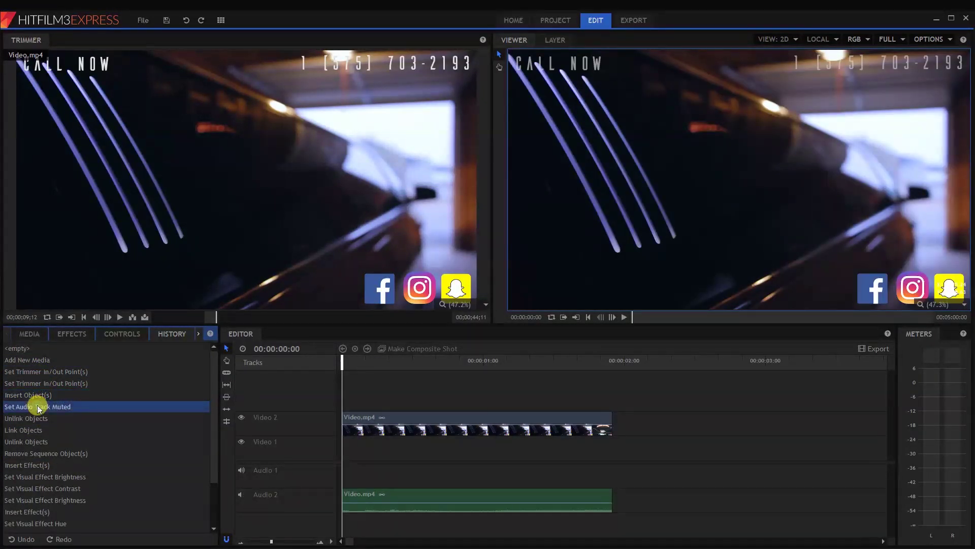
{"action": "key", "text": "Up"}
{"action": "left_click", "coordinate": [44, 384]}
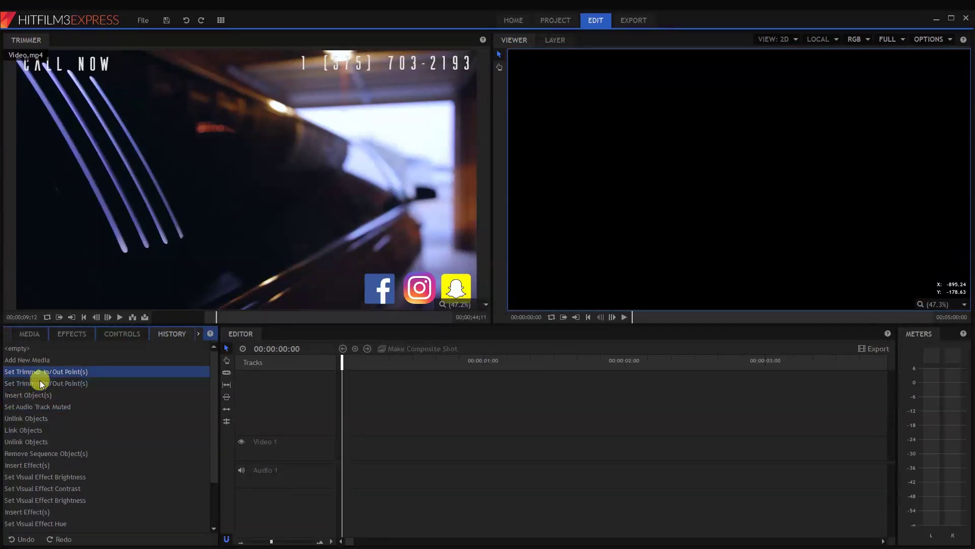
{"action": "left_click", "coordinate": [23, 396]}
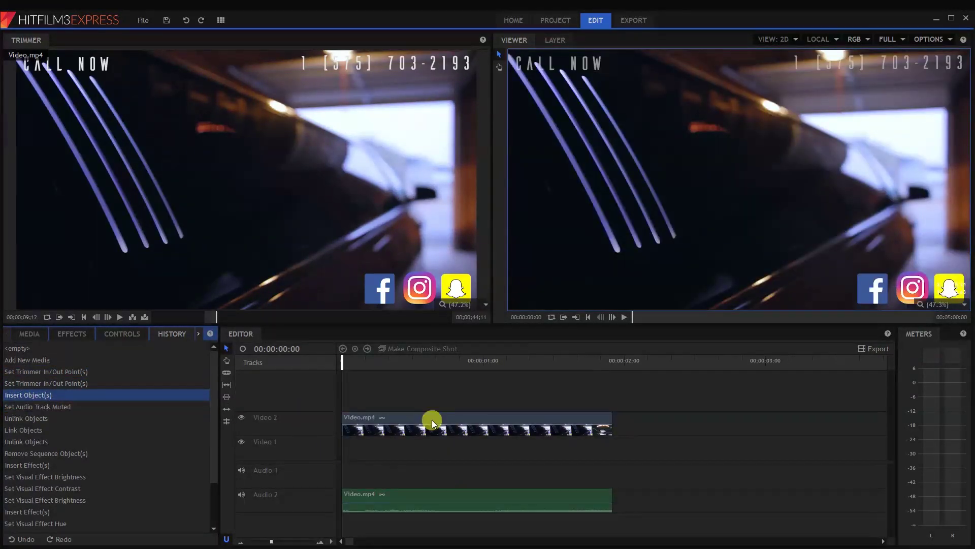
{"action": "scroll", "coordinate": [40, 426], "scroll_direction": "down", "scroll_amount": 2}
{"action": "left_click", "coordinate": [42, 375]}
{"action": "left_click", "coordinate": [42, 382]}
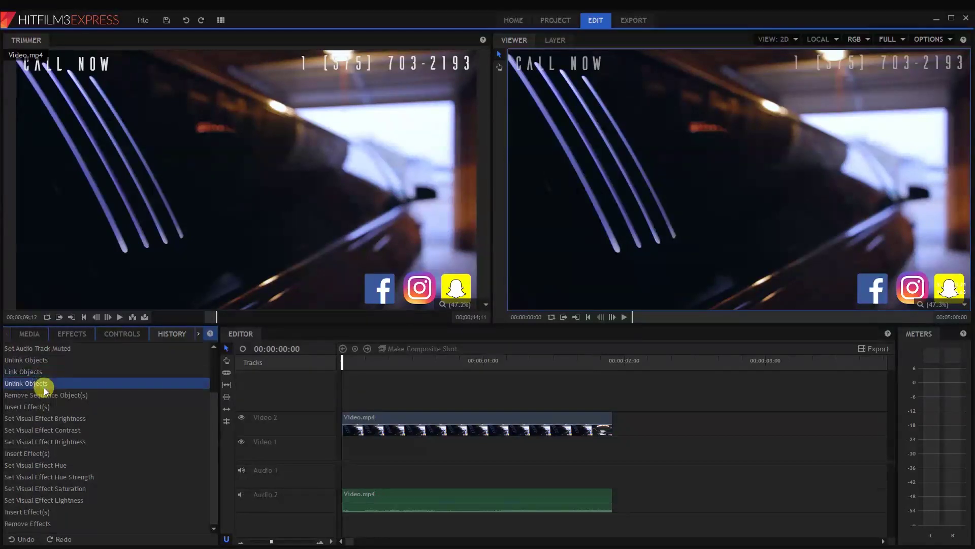
{"action": "left_click", "coordinate": [28, 406]}
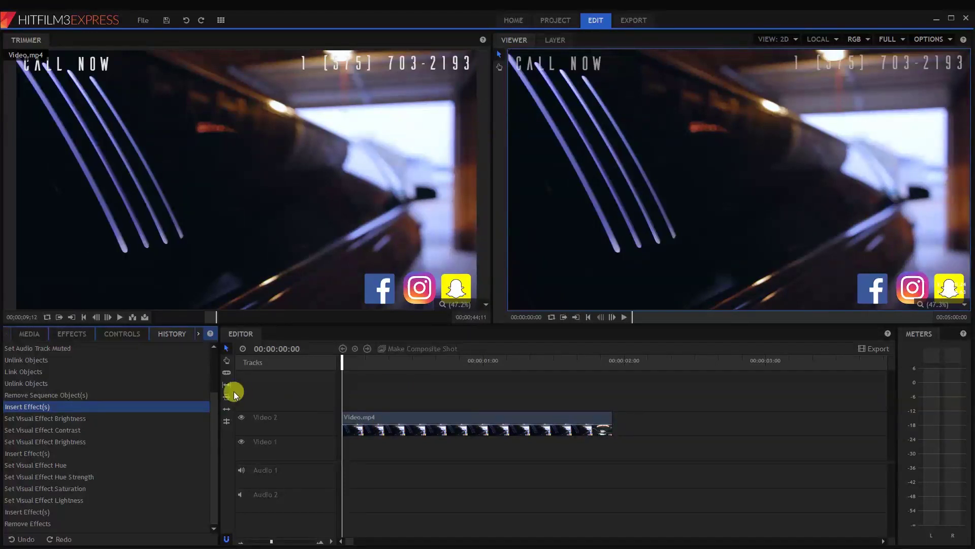
{"action": "left_click", "coordinate": [71, 333]}
- Drop an Additive Dissolve from Transitions - Video > Dissolve onto the clip's start and shorten it
{"action": "left_click", "coordinate": [8, 481]}
{"action": "left_click", "coordinate": [8, 512]}
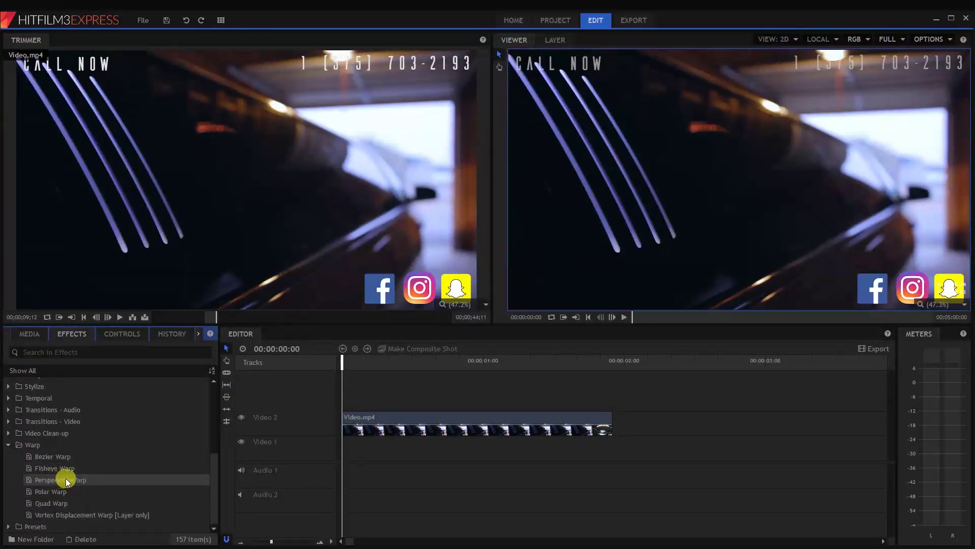
{"action": "left_click", "coordinate": [8, 445]}
{"action": "left_click", "coordinate": [9, 491]}
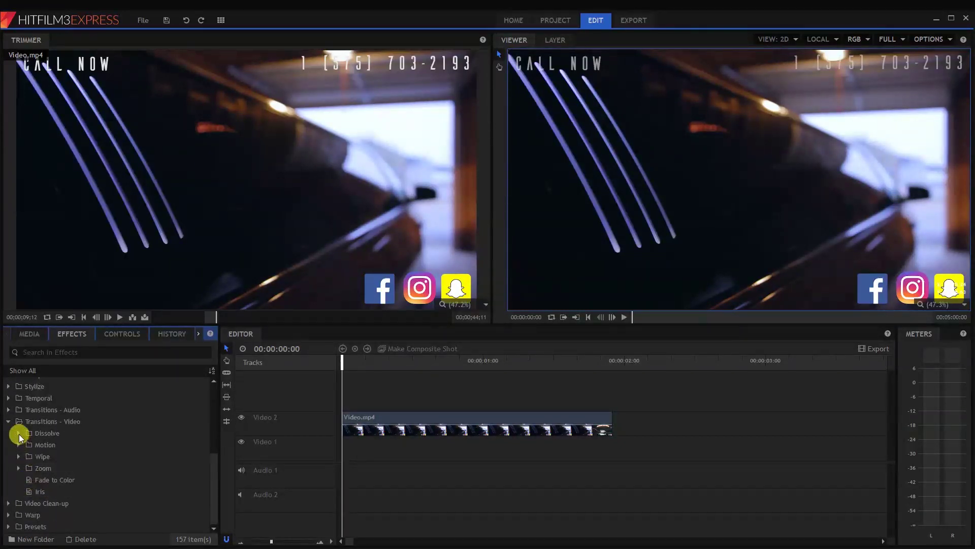
{"action": "left_click", "coordinate": [19, 433]}
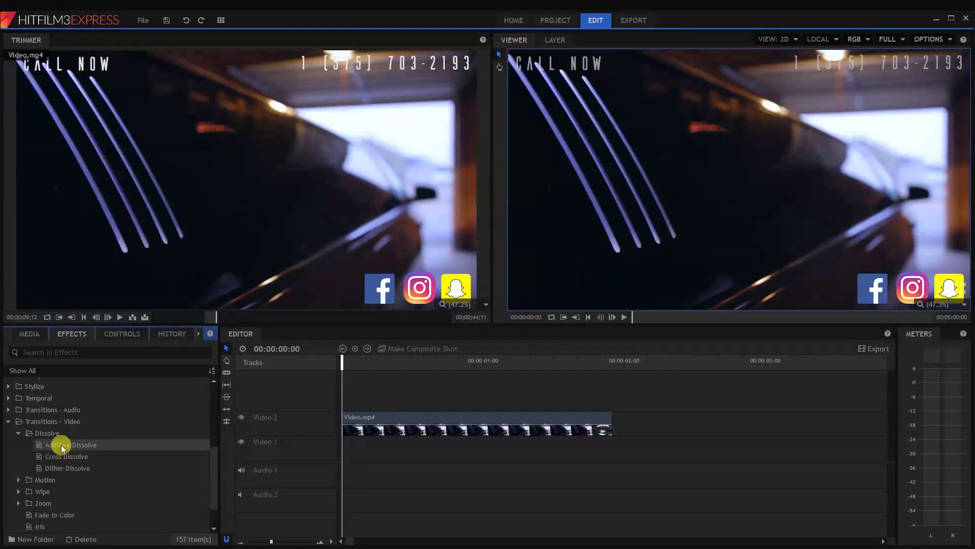
{"action": "left_click_drag", "start_coordinate": [61, 444], "coordinate": [370, 428]}
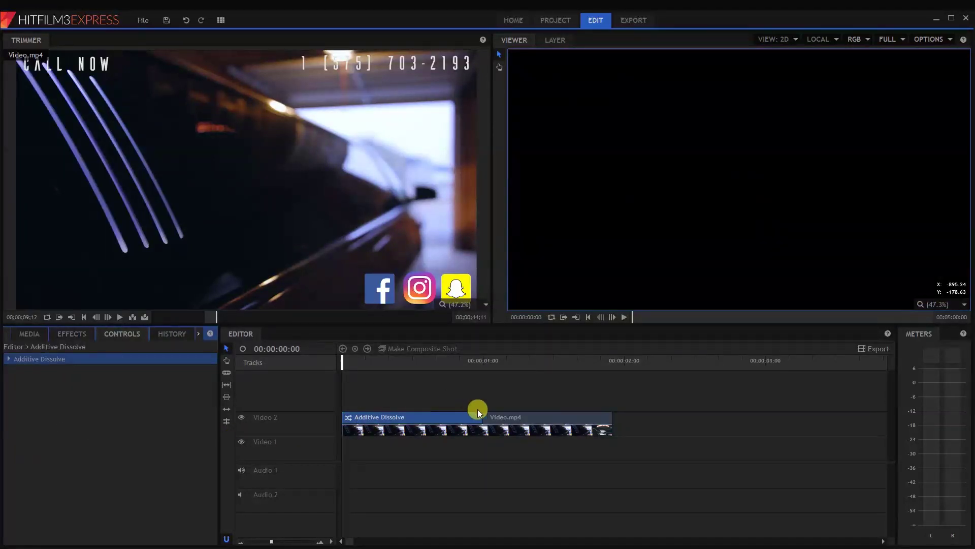
{"action": "left_click_drag", "start_coordinate": [479, 413], "coordinate": [386, 404]}
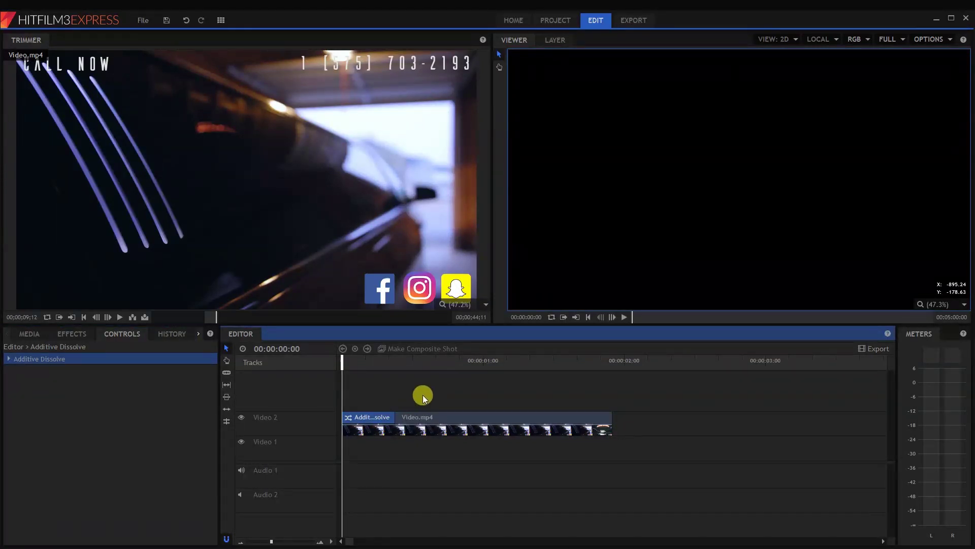
- Preview the fade-in, then add an Additive Dissolve at the clip's end and adjust its length
{"action": "key", "text": "space"}
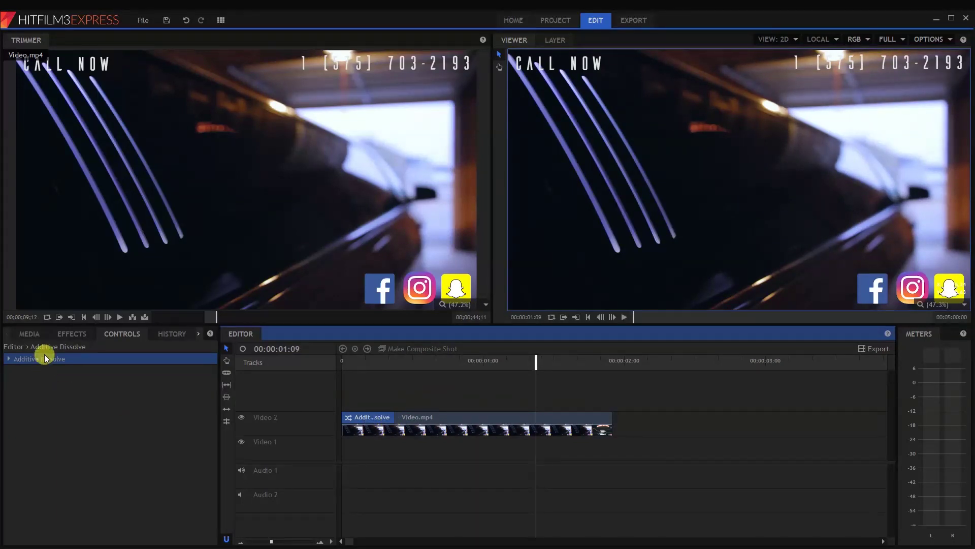
{"action": "left_click", "coordinate": [68, 336]}
{"action": "left_click_drag", "start_coordinate": [59, 446], "coordinate": [599, 422]}
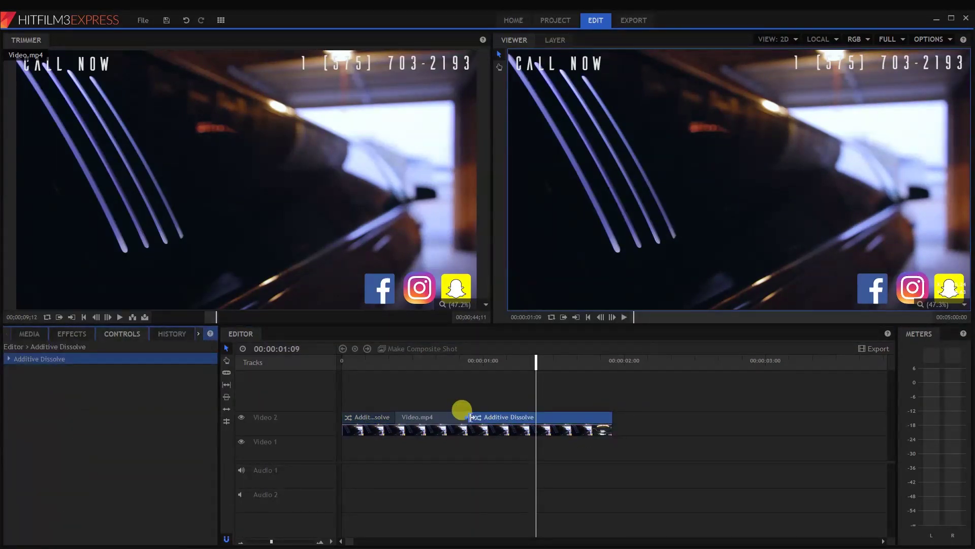
{"action": "left_click_drag", "start_coordinate": [462, 410], "coordinate": [558, 425]}
- Trim a few frames off the clip's end and replay the timeline from the start
{"action": "key", "text": "space"}
{"action": "left_click", "coordinate": [605, 426]}
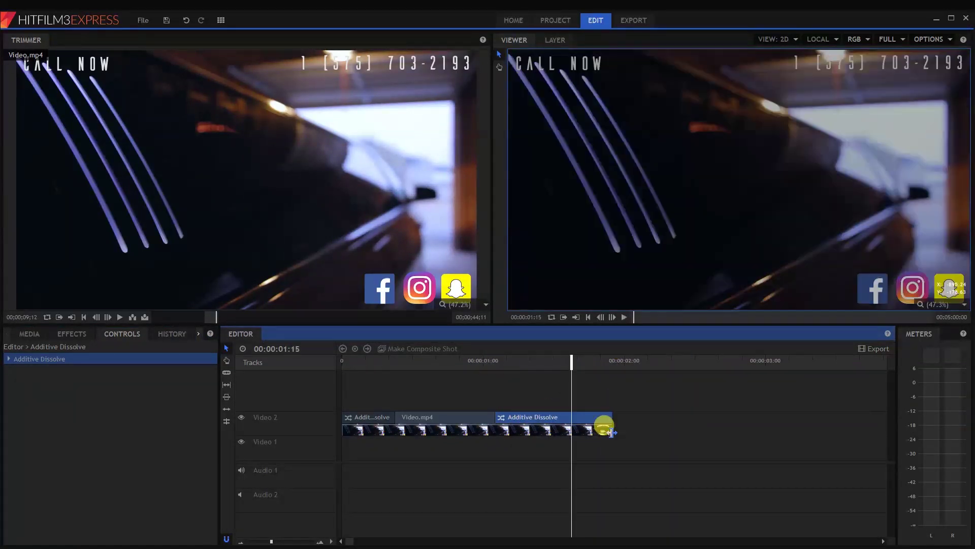
{"action": "left_click_drag", "start_coordinate": [604, 426], "coordinate": [575, 421]}
{"action": "left_click_drag", "start_coordinate": [569, 362], "coordinate": [310, 392]}
{"action": "key", "text": "space"}
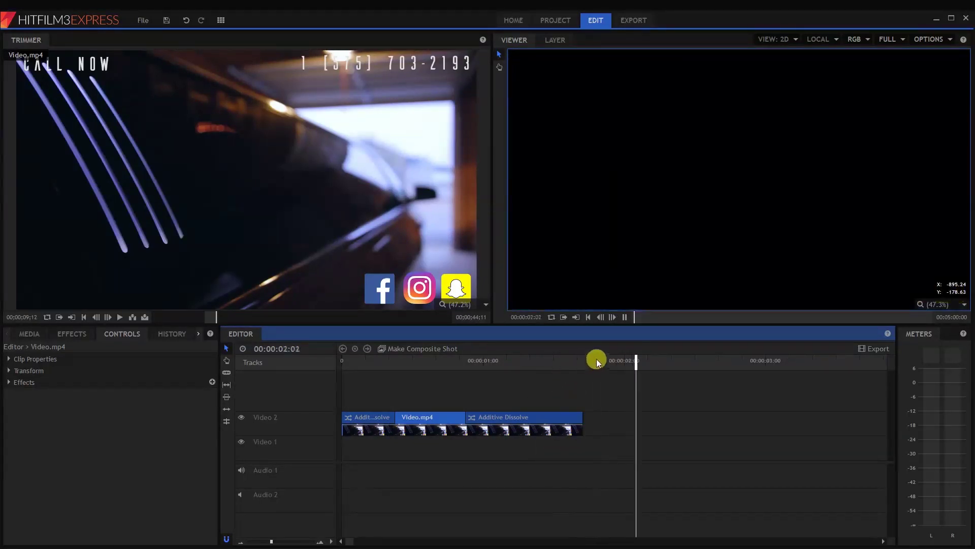
{"action": "left_click_drag", "start_coordinate": [599, 358], "coordinate": [193, 384]}
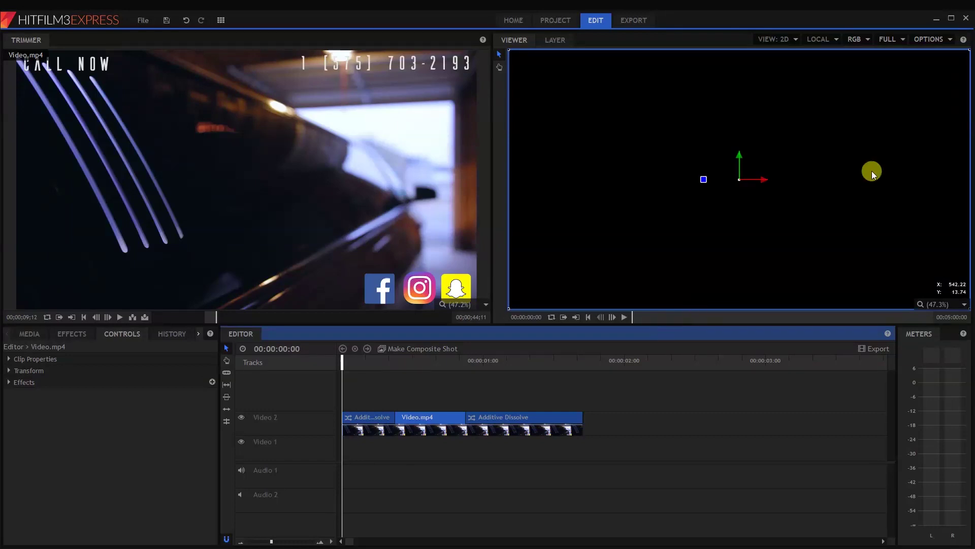
- Switch the viewer quality to Half and scrub the opening frames of the fade-in
{"action": "left_click", "coordinate": [888, 39]}
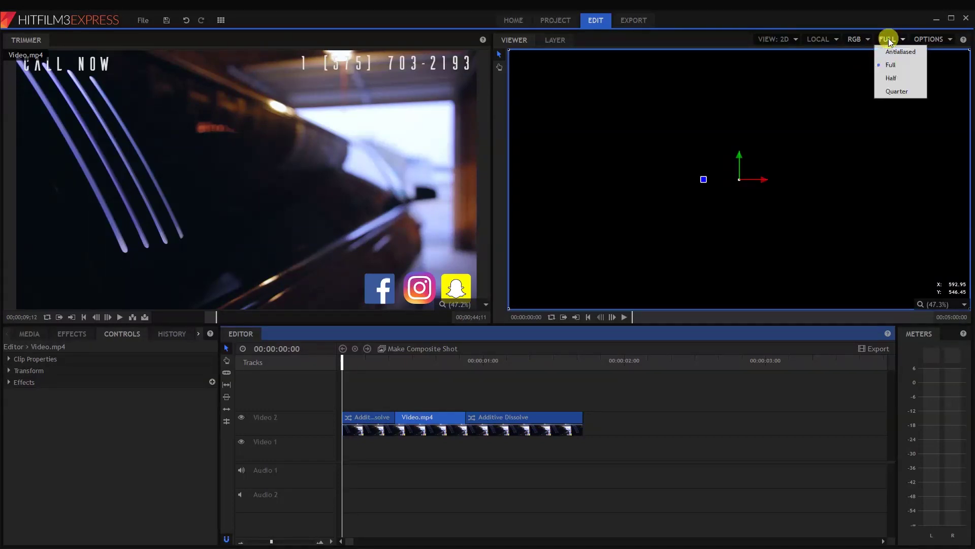
{"action": "left_click", "coordinate": [895, 78]}
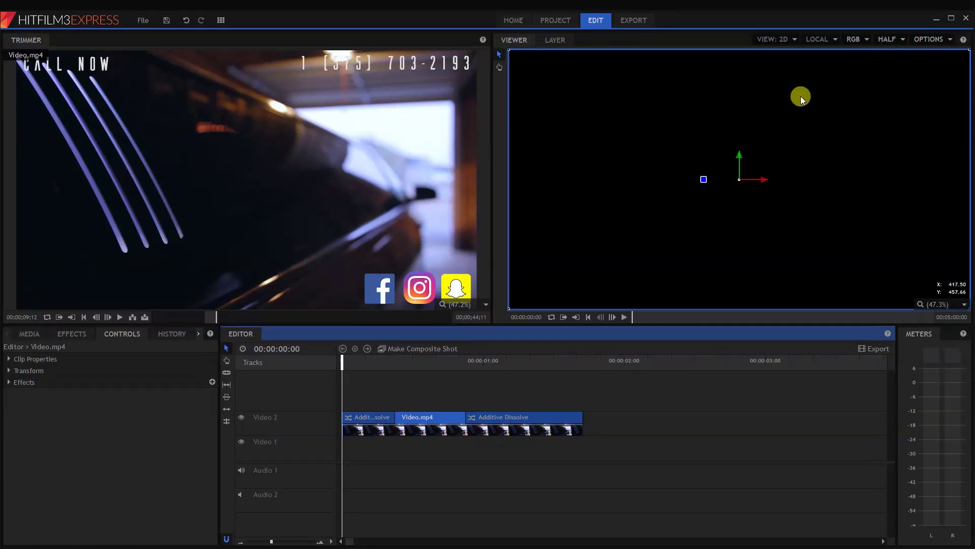
{"action": "left_click_drag", "start_coordinate": [356, 374], "coordinate": [288, 359]}
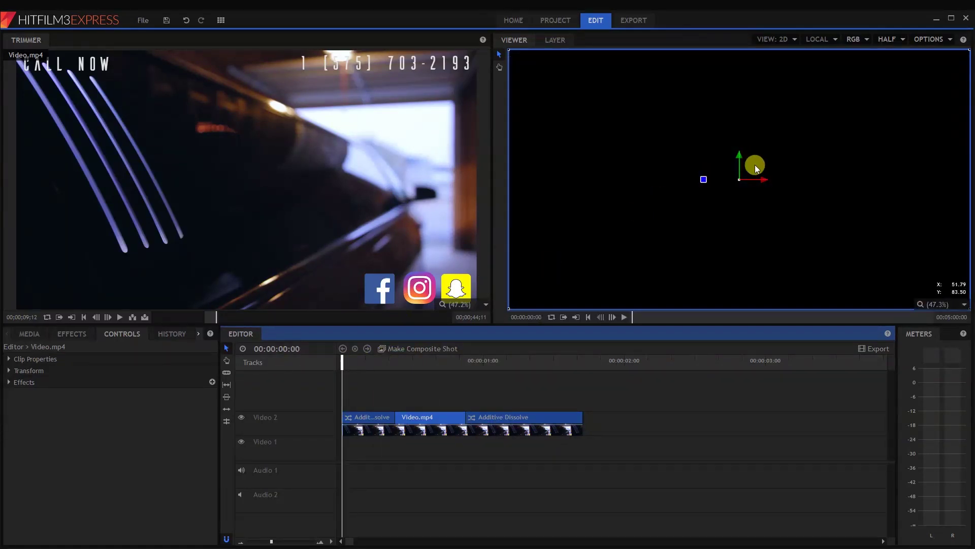
{"action": "left_click_drag", "start_coordinate": [398, 361], "coordinate": [511, 364]}
{"action": "key", "text": "Home"}
- Change the viewer quality to Quarter and scrub back over the opening dissolve
{"action": "left_click", "coordinate": [895, 39]}
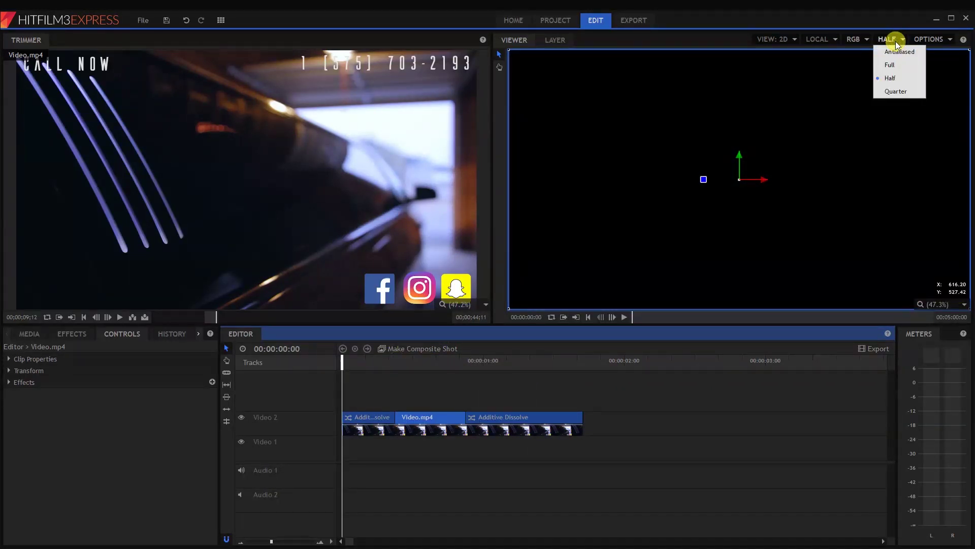
{"action": "left_click", "coordinate": [891, 90]}
{"action": "left_click_drag", "start_coordinate": [396, 361], "coordinate": [436, 361]}
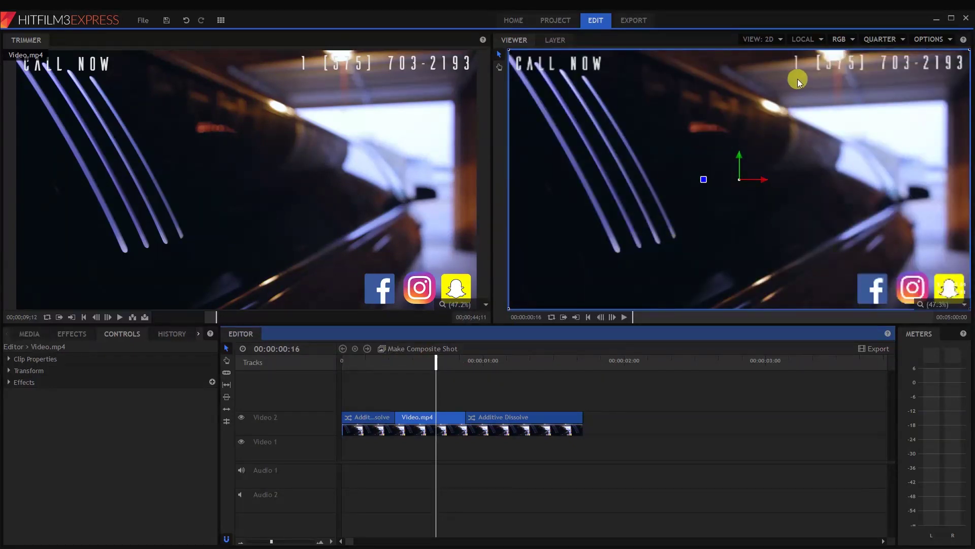
{"action": "left_click_drag", "start_coordinate": [492, 363], "coordinate": [354, 373]}
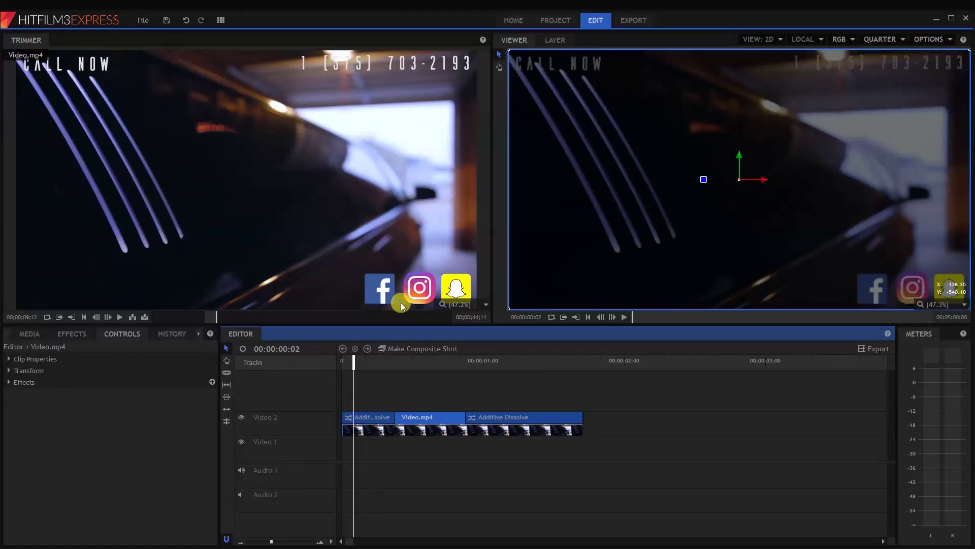
- Go to the Export settings and begin linking a YouTube account for upload
{"action": "left_click", "coordinate": [7, 384]}
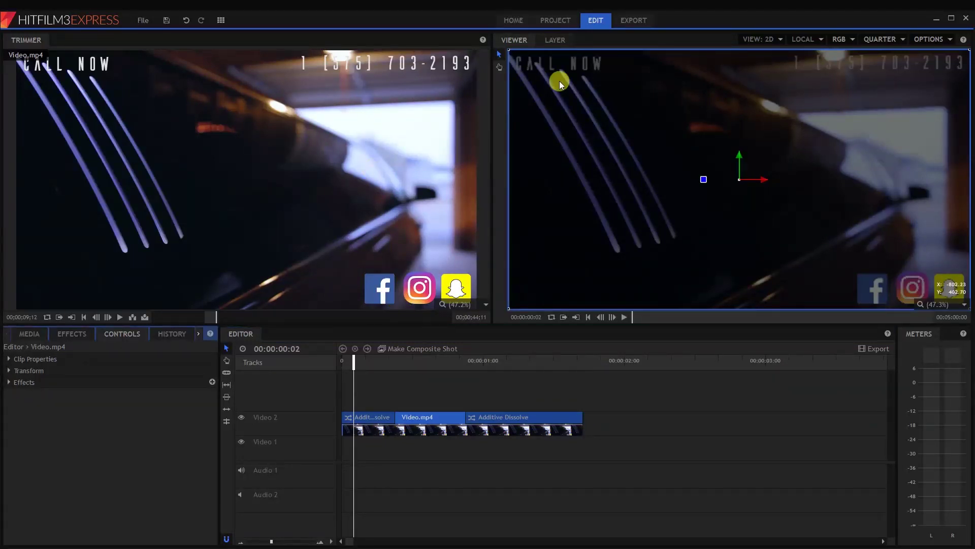
{"action": "left_click", "coordinate": [628, 23]}
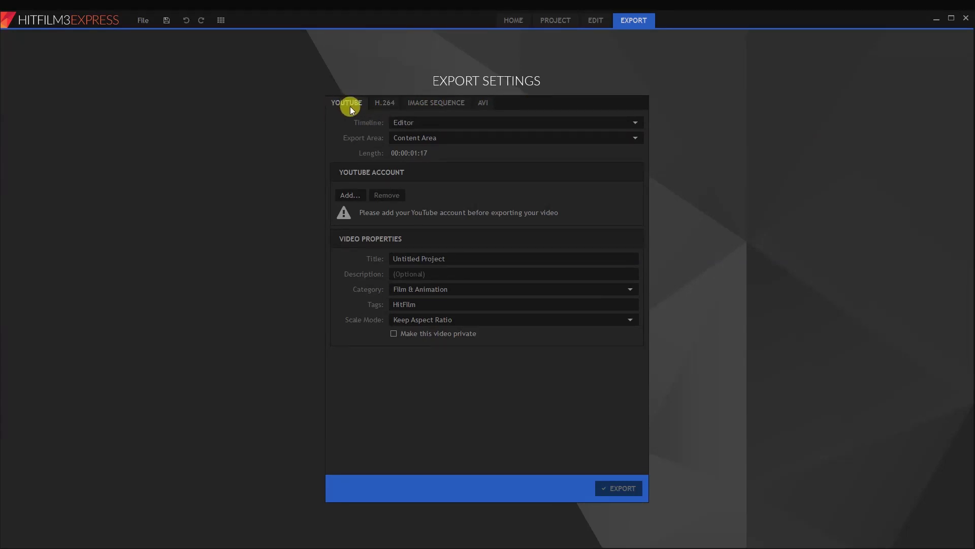
{"action": "left_click", "coordinate": [350, 195]}
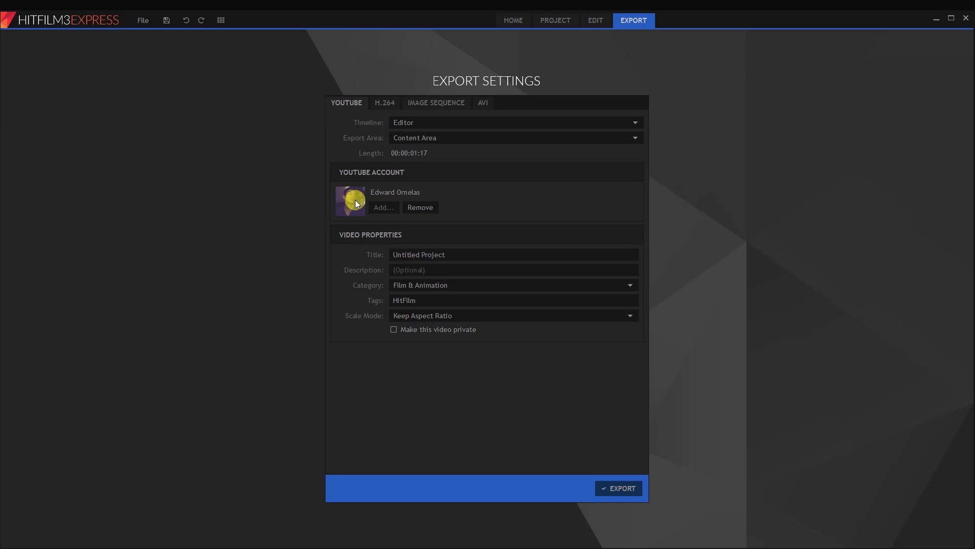
- Title the YouTube video 'test', keeping the Film & Animation category and HitFilm tag
{"action": "double_click", "coordinate": [463, 254]}
{"action": "left_click", "coordinate": [464, 255]}
{"action": "type", "text": "test"}
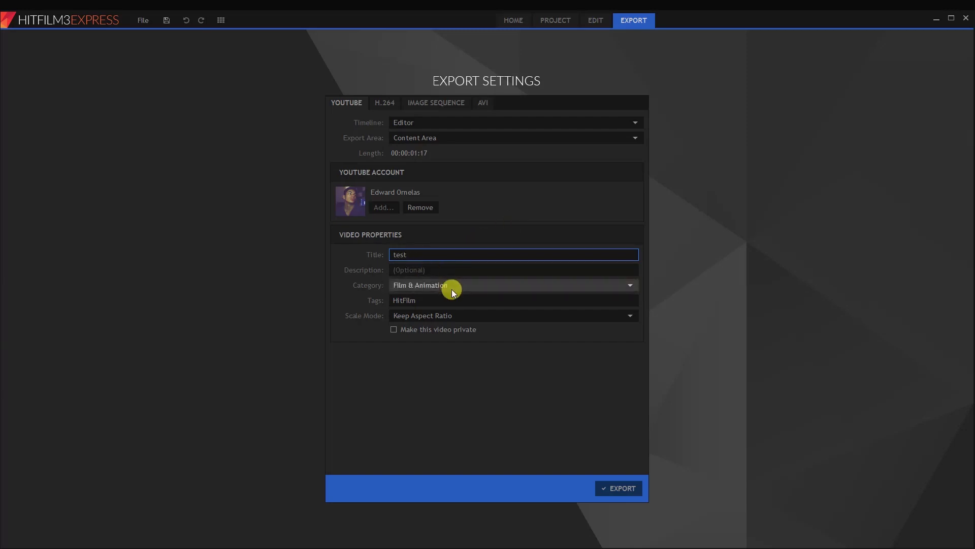
{"action": "left_click", "coordinate": [432, 285]}
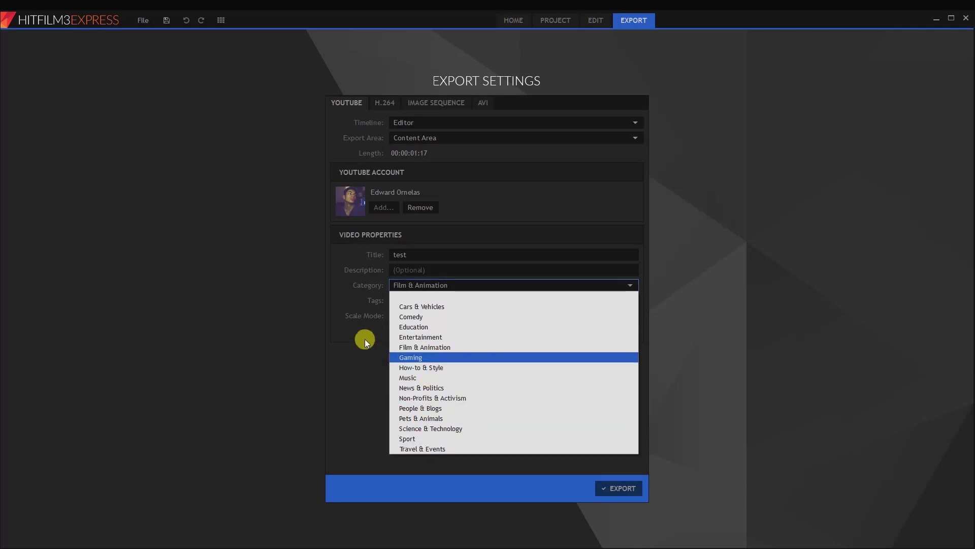
{"action": "left_click", "coordinate": [432, 347]}
{"action": "left_click", "coordinate": [441, 300]}
{"action": "double_click", "coordinate": [443, 299]}
- Keep the Keep Aspect Ratio scale mode and the Content Area export range
{"action": "left_click", "coordinate": [471, 315]}
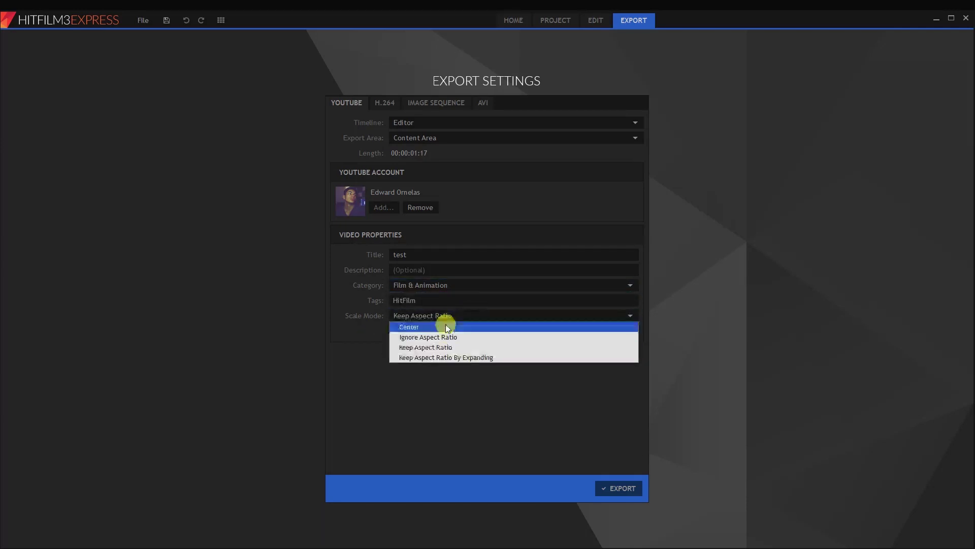
{"action": "left_click", "coordinate": [433, 366]}
{"action": "left_click", "coordinate": [425, 138]}
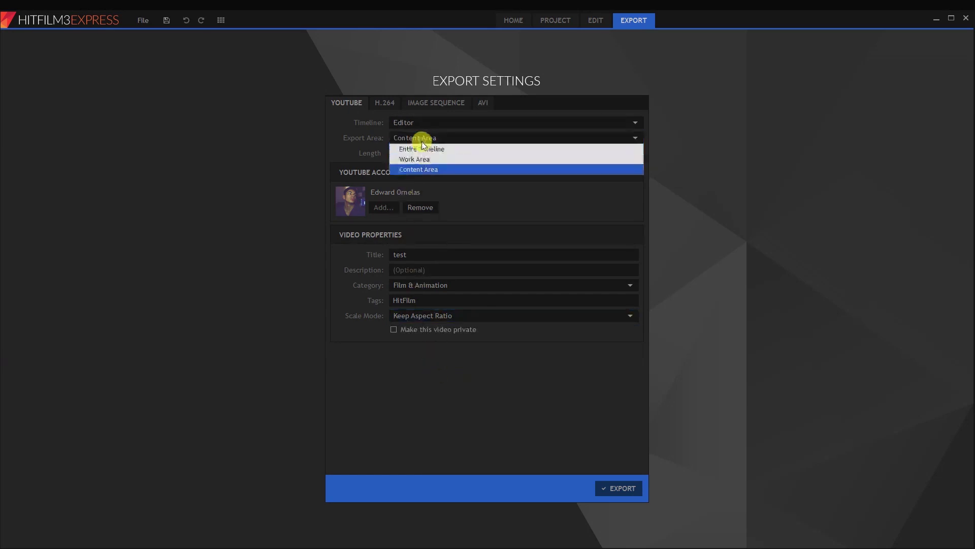
{"action": "left_click", "coordinate": [417, 139]}
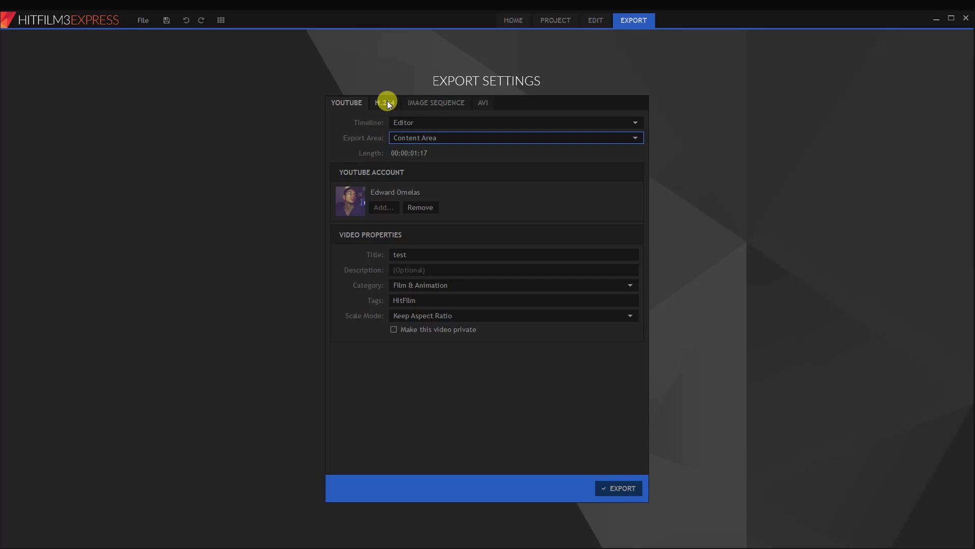
- On the 1920-wide H.264 settings, raise target and maximum video bitrate to 16.038 Mbps
{"action": "left_click", "coordinate": [387, 101]}
{"action": "left_click", "coordinate": [339, 102]}
{"action": "left_click", "coordinate": [383, 102]}
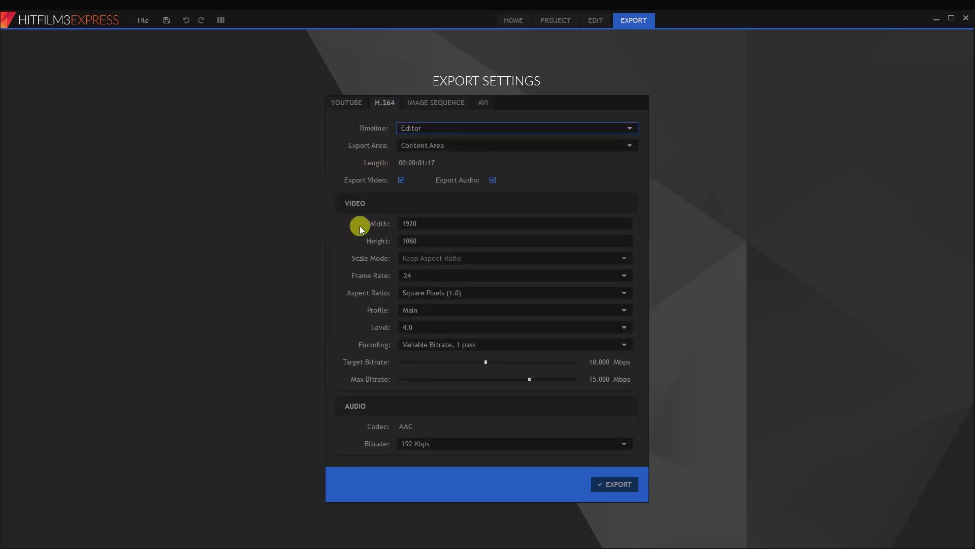
{"action": "left_click", "coordinate": [411, 223]}
{"action": "left_click_drag", "start_coordinate": [485, 364], "coordinate": [536, 364]}
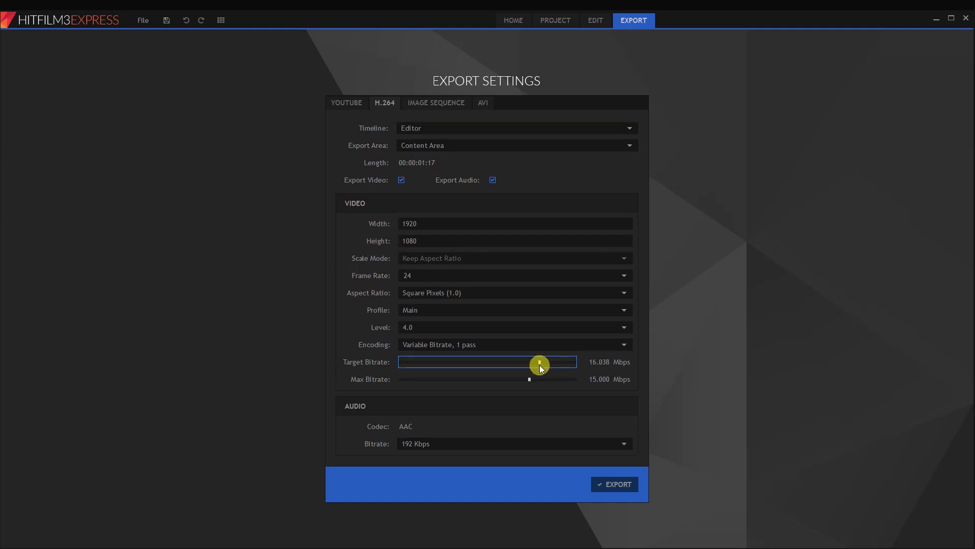
{"action": "left_click_drag", "start_coordinate": [530, 380], "coordinate": [536, 380]}
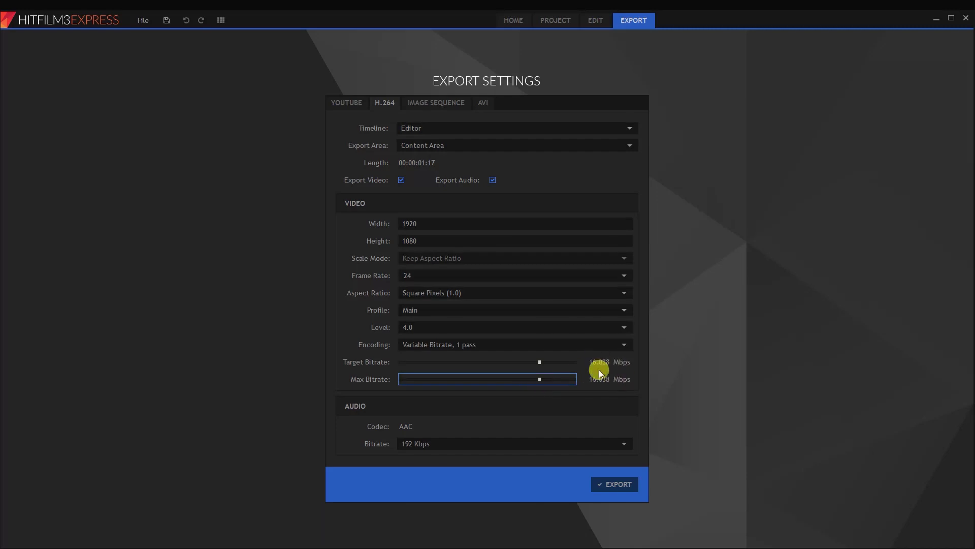
- Leave audio bitrate at 192 Kbps after trying 256, and review the Image Sequence and AVI settings
{"action": "left_click", "coordinate": [440, 442]}
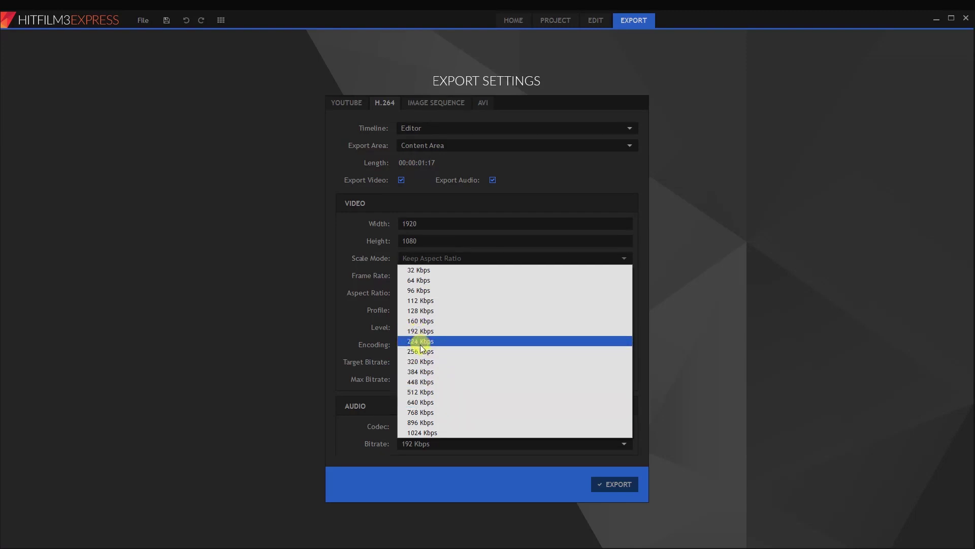
{"action": "left_click", "coordinate": [420, 352]}
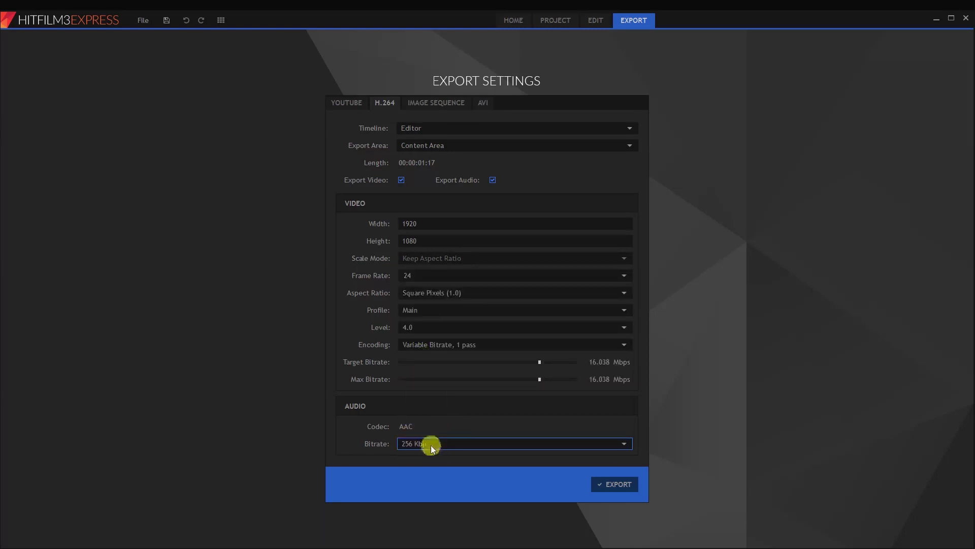
{"action": "left_click", "coordinate": [431, 443]}
{"action": "left_click", "coordinate": [416, 331]}
{"action": "left_click", "coordinate": [429, 104]}
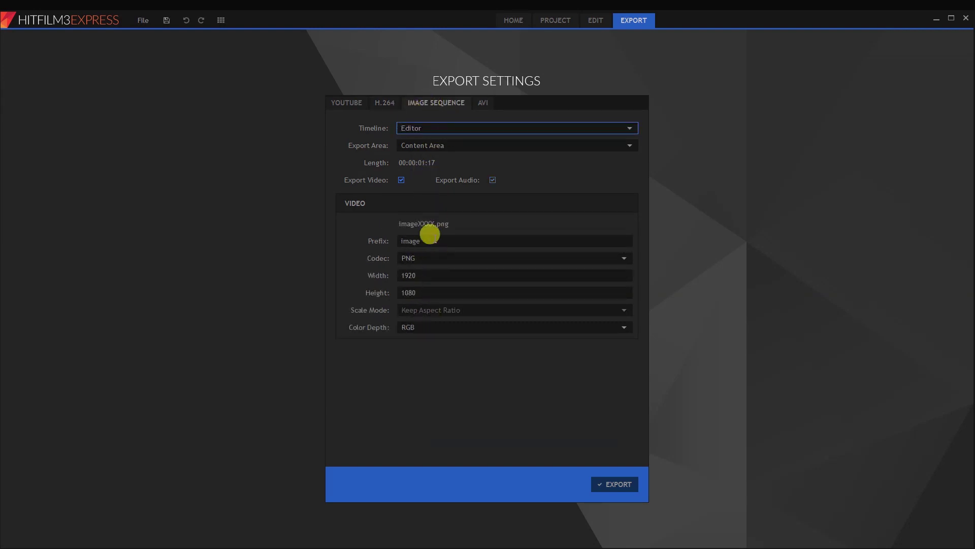
{"action": "left_click", "coordinate": [480, 104]}
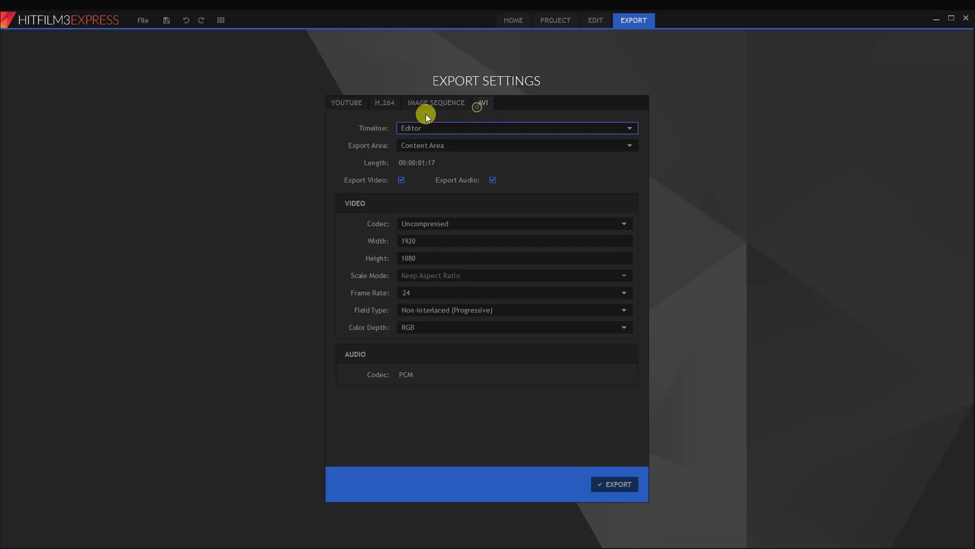
{"action": "left_click", "coordinate": [384, 103]}
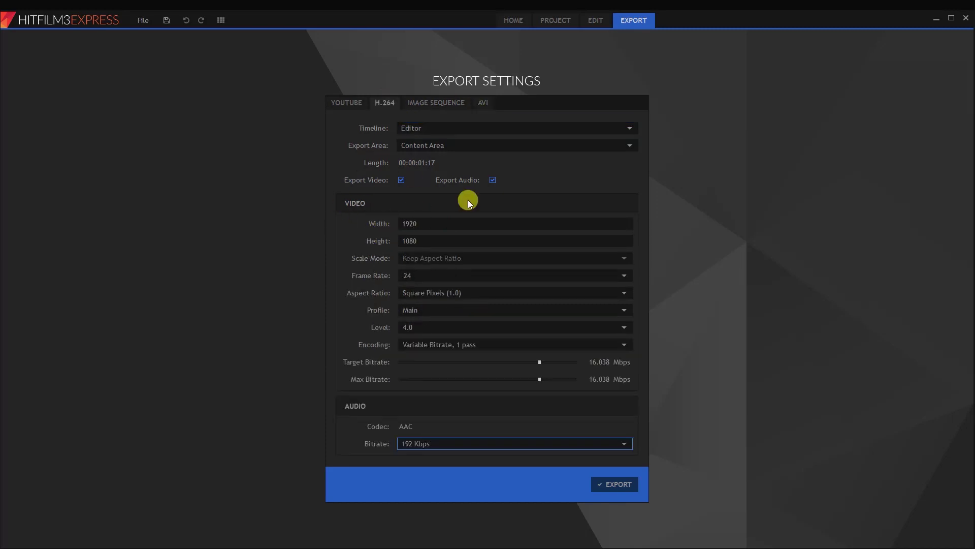
- Export the H.264 render as an MP4 file saved to the Desktop
{"action": "left_click", "coordinate": [614, 485]}
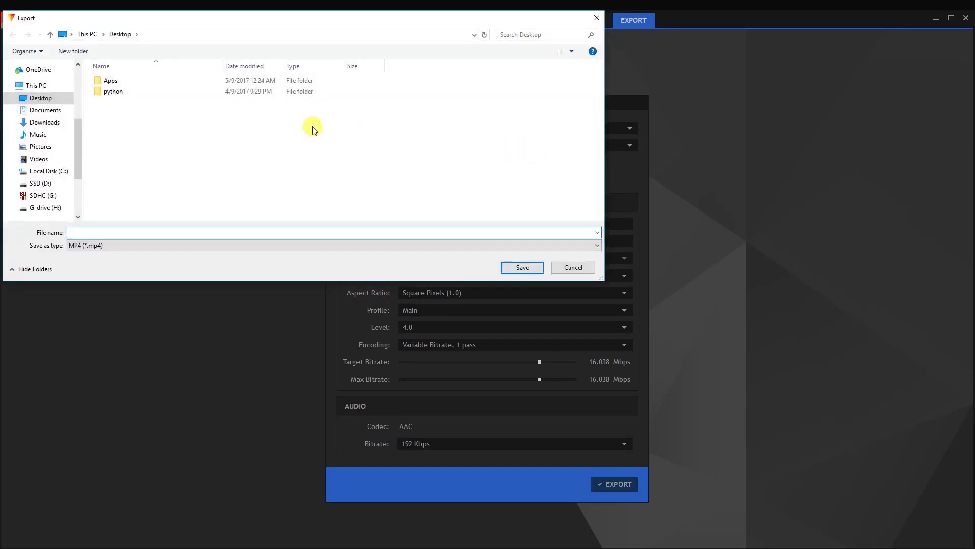
{"action": "left_click", "coordinate": [438, 246]}
{"action": "left_click", "coordinate": [522, 267]}
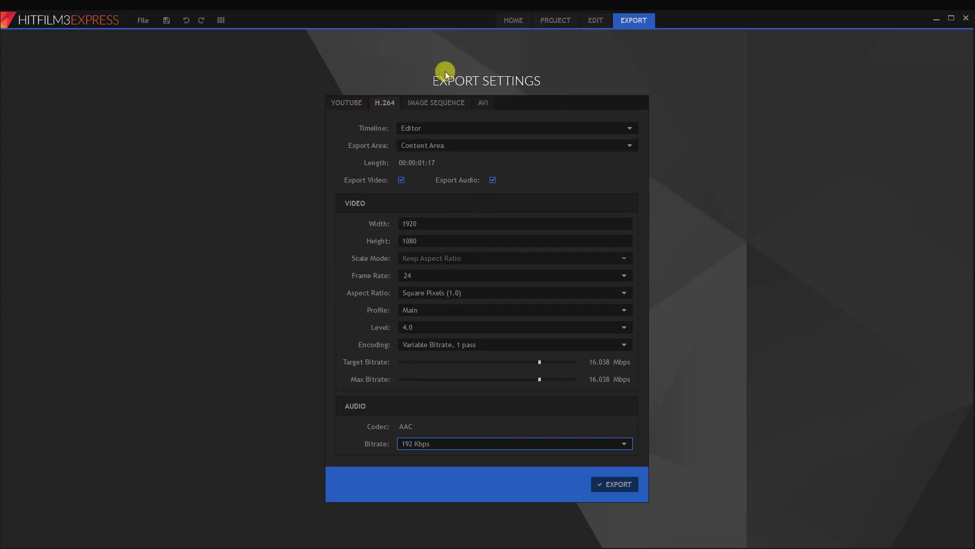
- Browse the Home, Project and Export pages, then scrub the Edit timeline to 00:00:01:11
{"action": "left_click", "coordinate": [516, 20]}
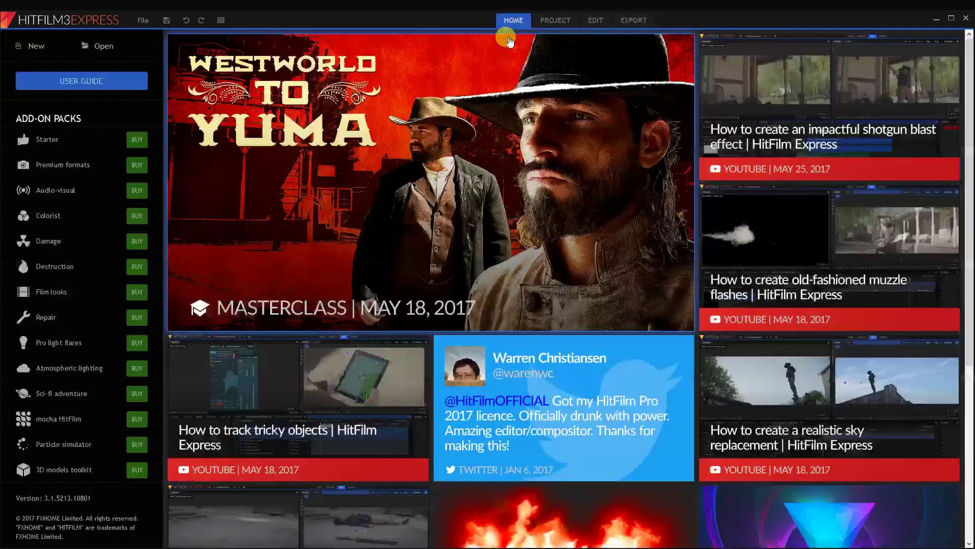
{"action": "left_click", "coordinate": [556, 20]}
{"action": "left_click", "coordinate": [593, 20]}
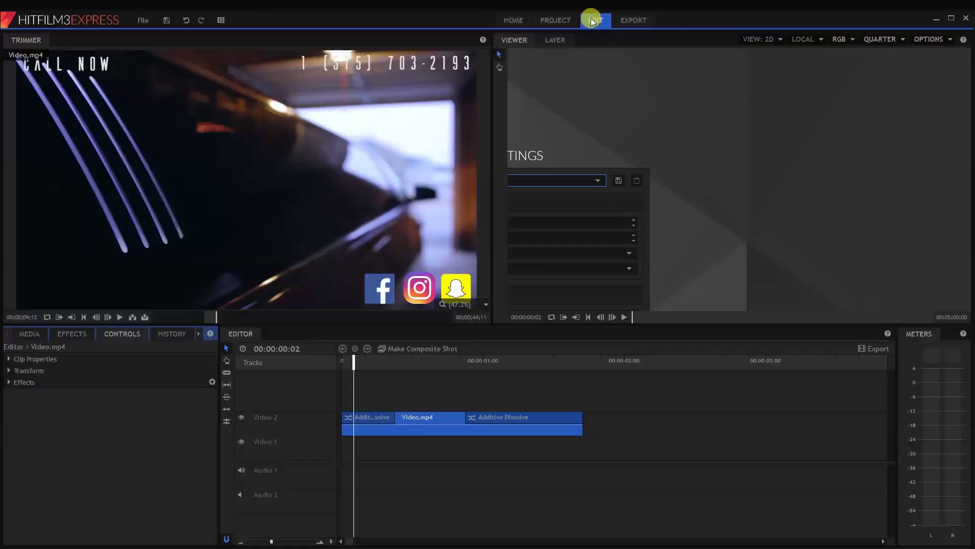
{"action": "left_click_drag", "start_coordinate": [426, 362], "coordinate": [320, 368]}
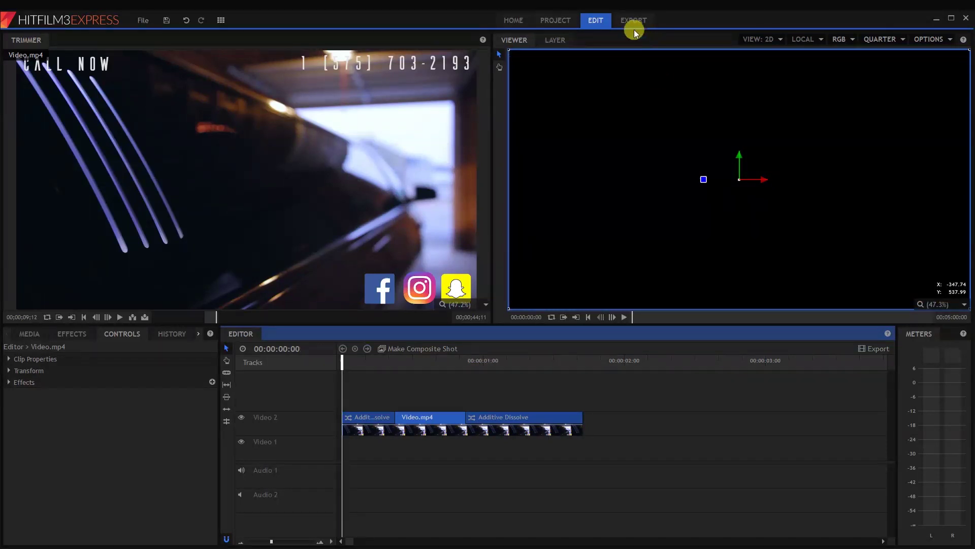
{"action": "left_click", "coordinate": [634, 20]}
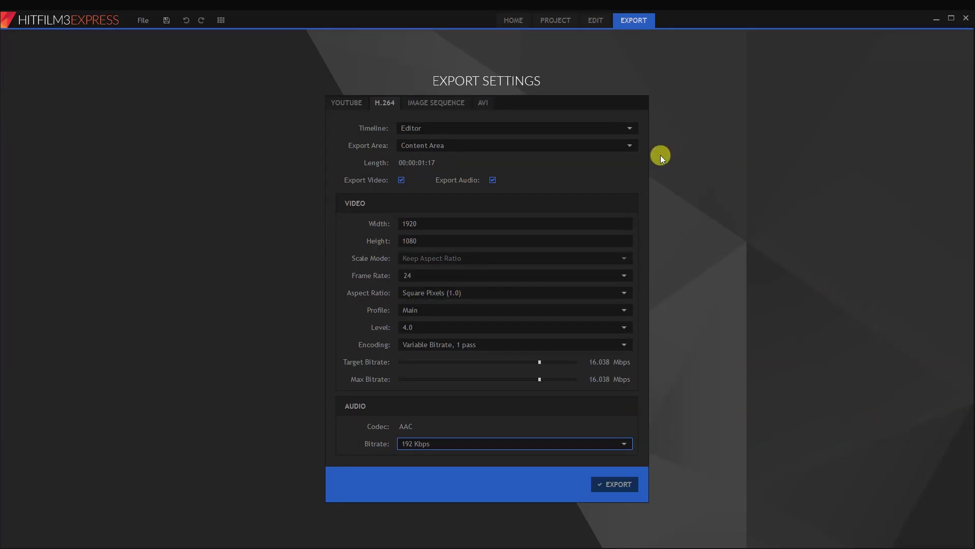
{"action": "left_click", "coordinate": [566, 23]}
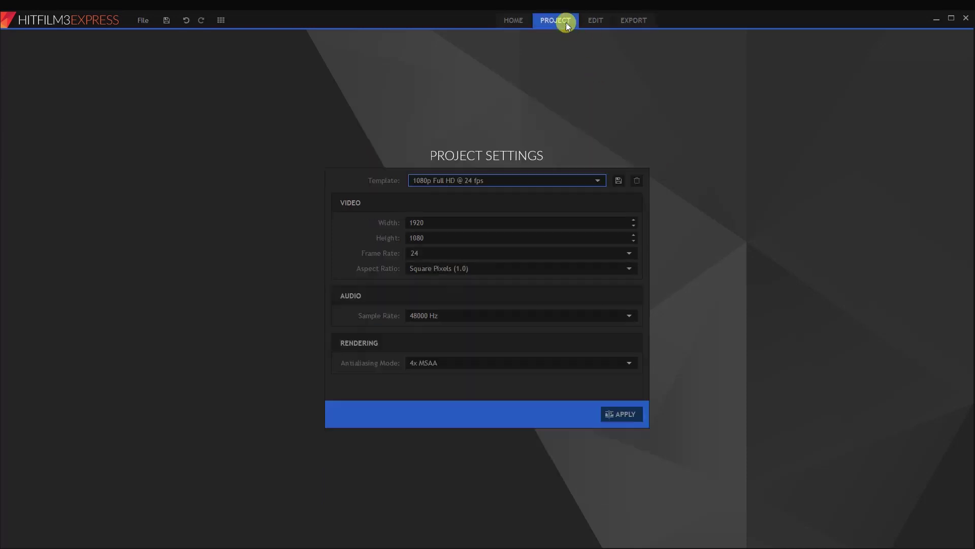
{"action": "left_click", "coordinate": [600, 20]}
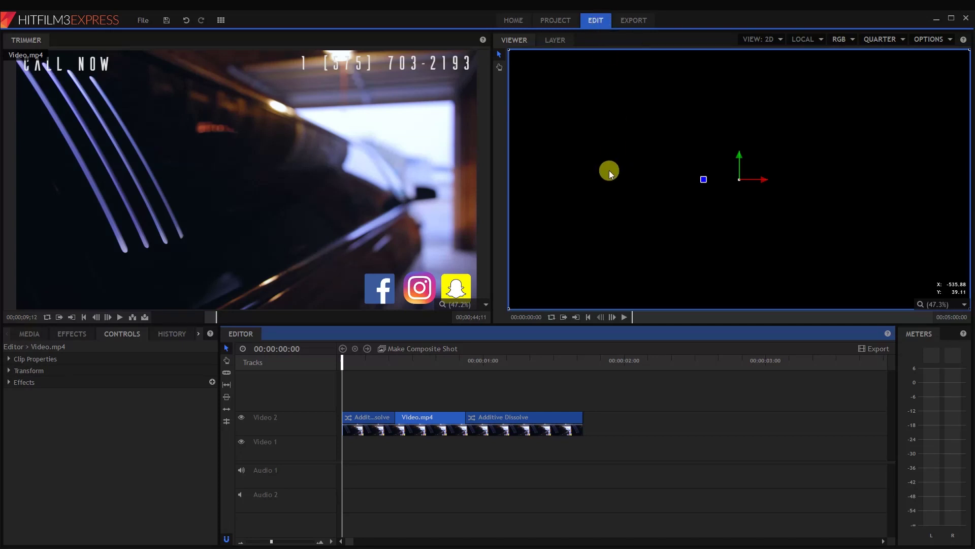
{"action": "left_click_drag", "start_coordinate": [500, 358], "coordinate": [314, 375]}
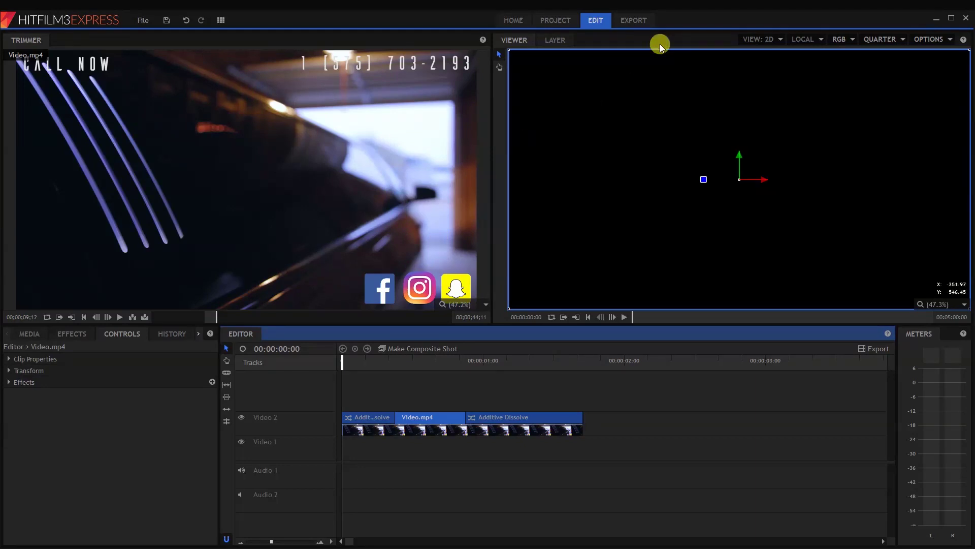